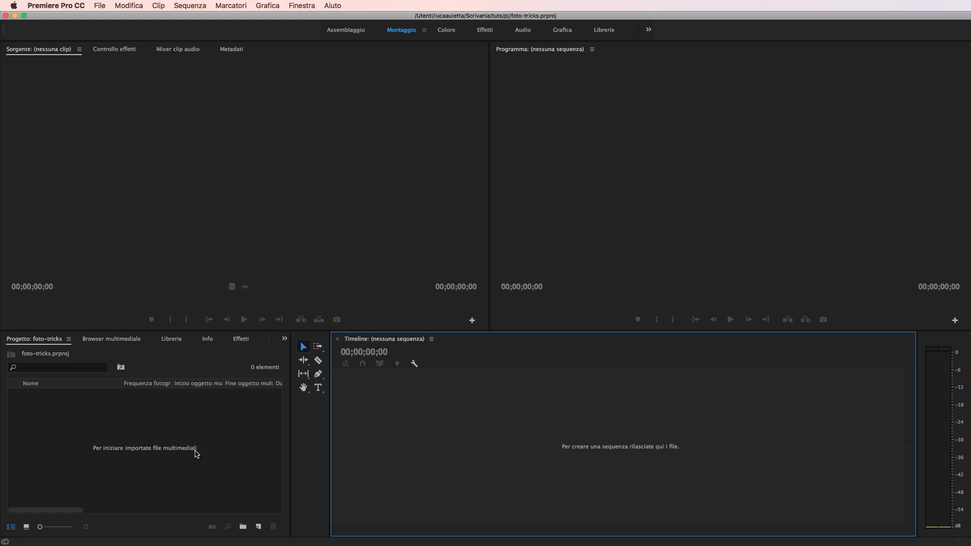
- Drag the six jpg files from Finder's file001 folder into Premiere's Project panel
key("super+Tab")
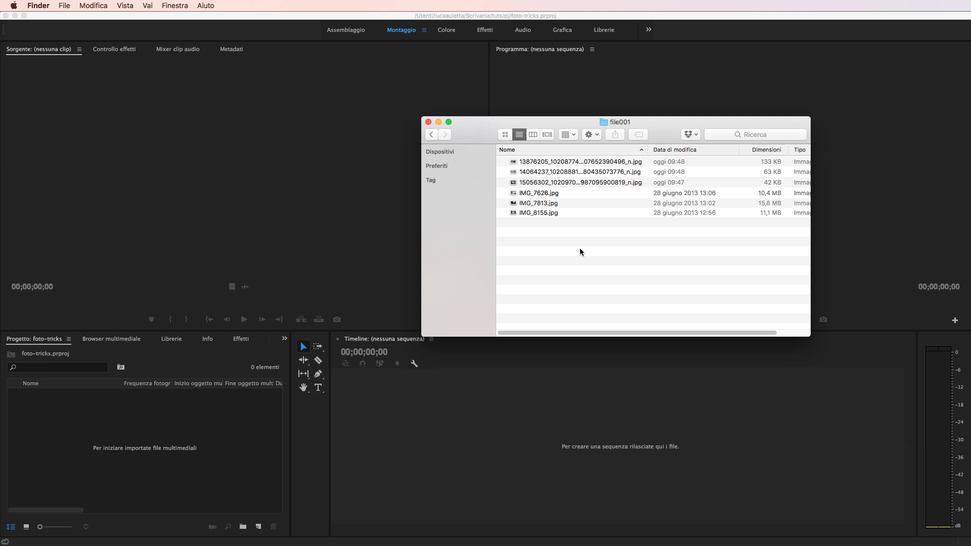
left_click_drag(580, 252, 494, 73)
left_click(657, 256)
left_click_drag(558, 296, 521, 84)
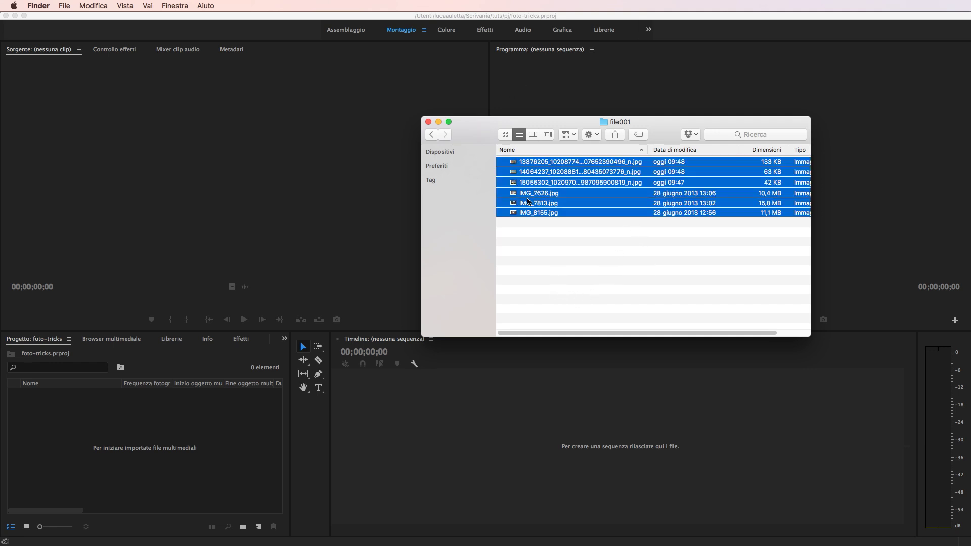
left_click_drag(540, 190, 228, 434)
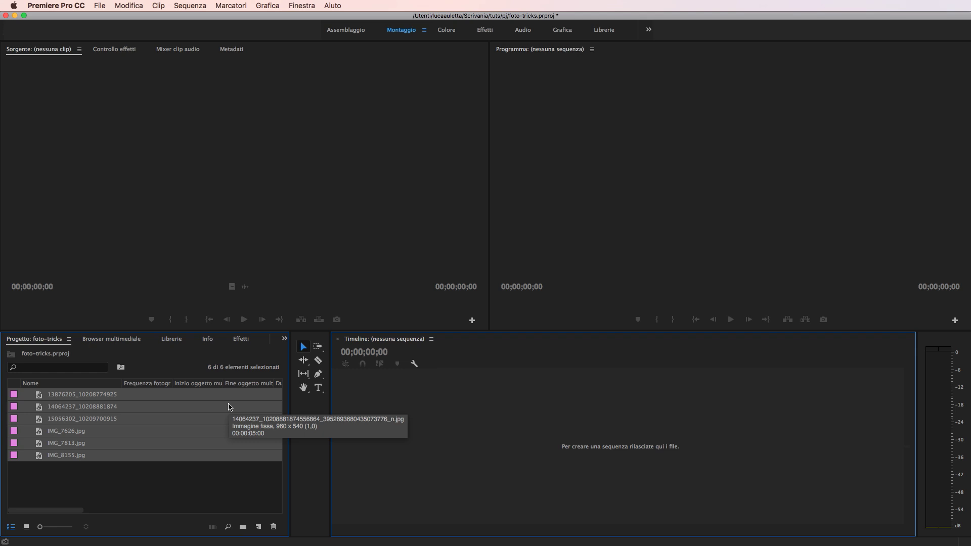
- Create sequence Sequenza 01 using the ARRI 1080p 25 preset
left_click(92, 476)
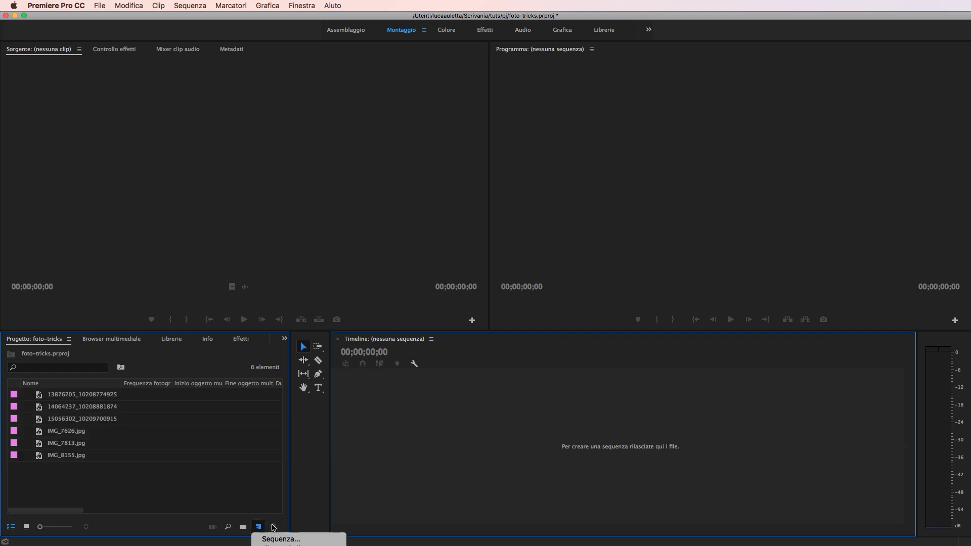
left_click(257, 525)
left_click(258, 468)
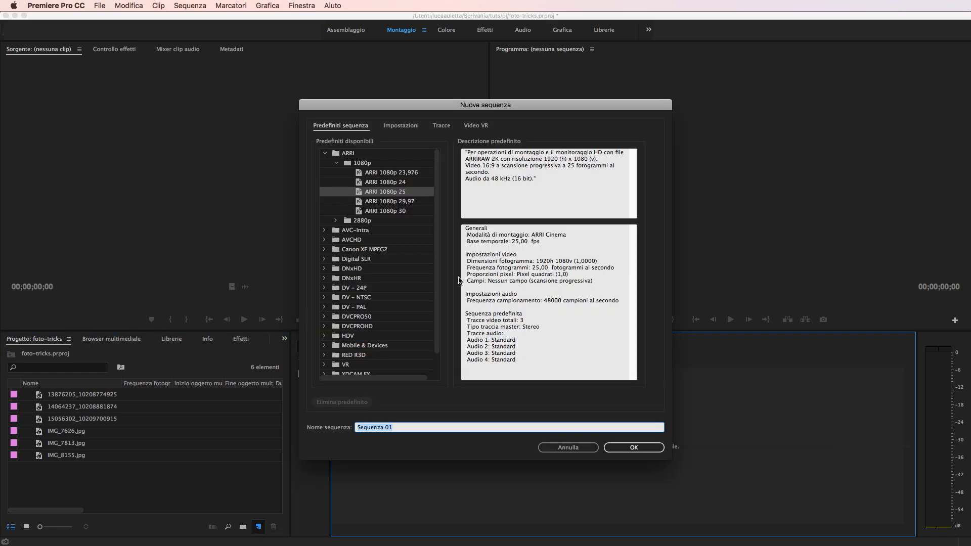
left_click(404, 195)
left_click(644, 446)
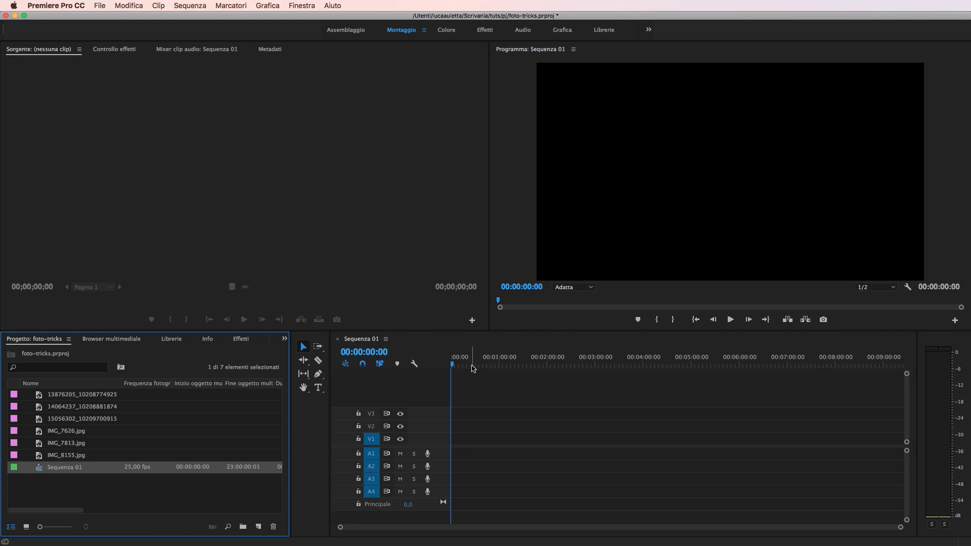
- Place all six photos, starting with IMG_8155.jpg, at the start of track V1
left_click(85, 455)
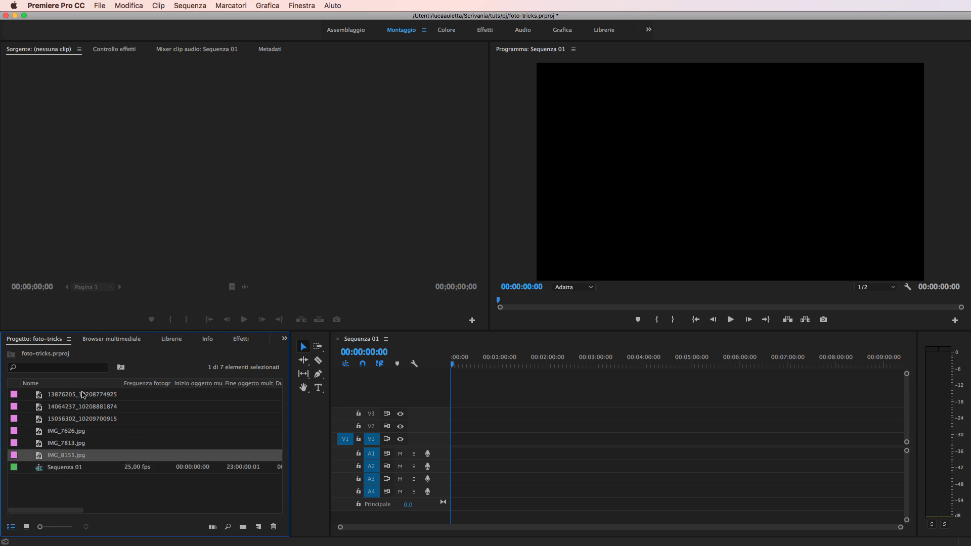
left_click(79, 396, "shift")
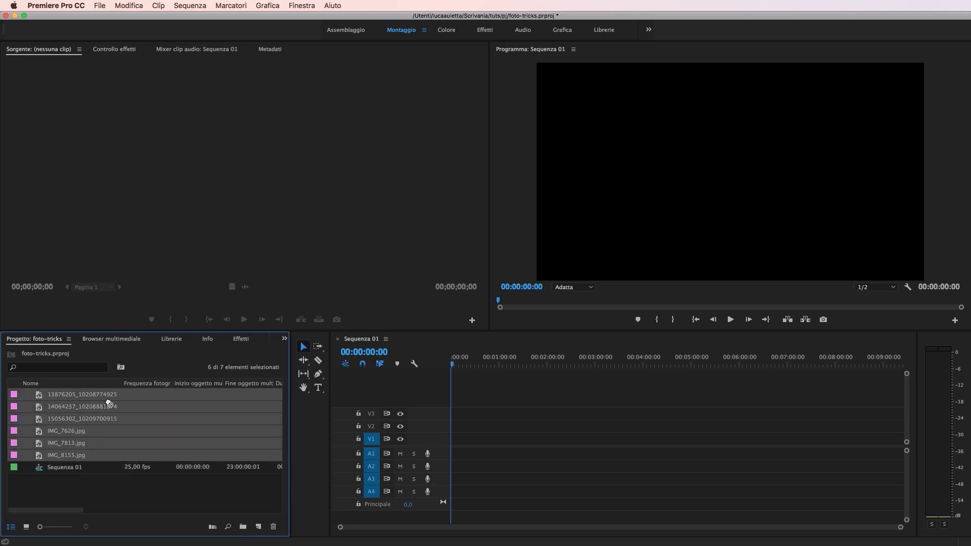
left_click_drag(109, 403, 458, 438)
- Scrub through the sequence to preview the photos, including the car photo at 00:00:09:12
mouse_move(455, 365)
left_mouse_down()
mouse_move(481, 360)
mouse_move(455, 363)
left_mouse_up()
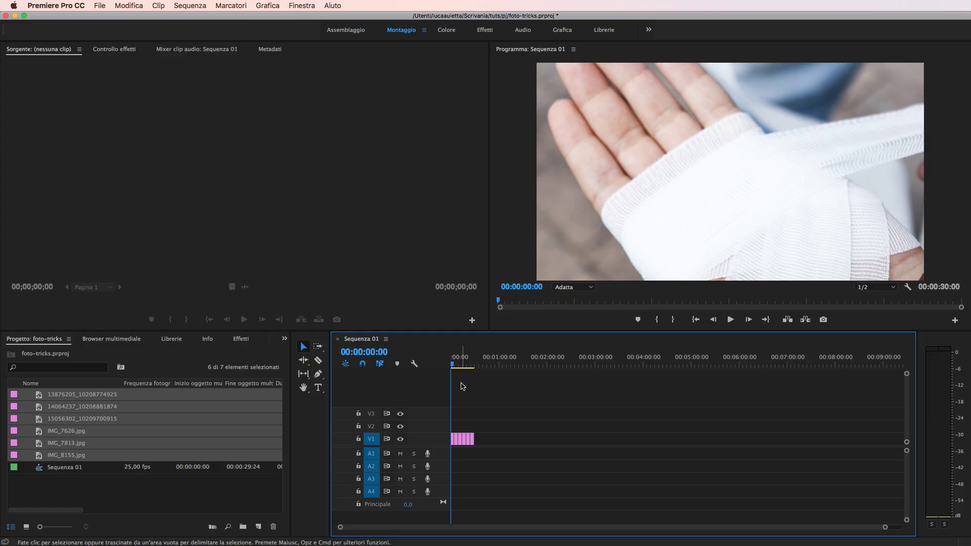
left_click_drag(451, 362, 450, 362)
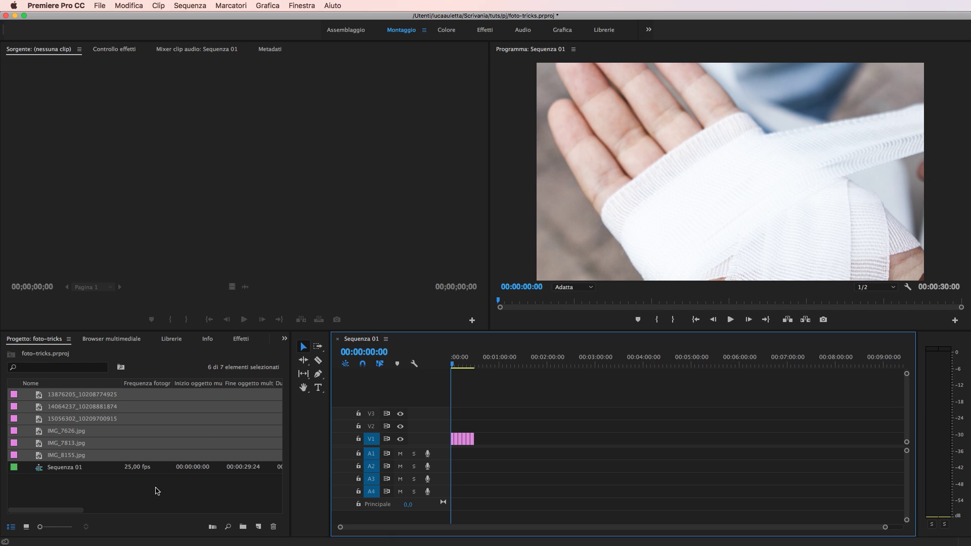
mouse_move(453, 363)
left_mouse_down()
mouse_move(470, 365)
mouse_move(447, 377)
left_mouse_up()
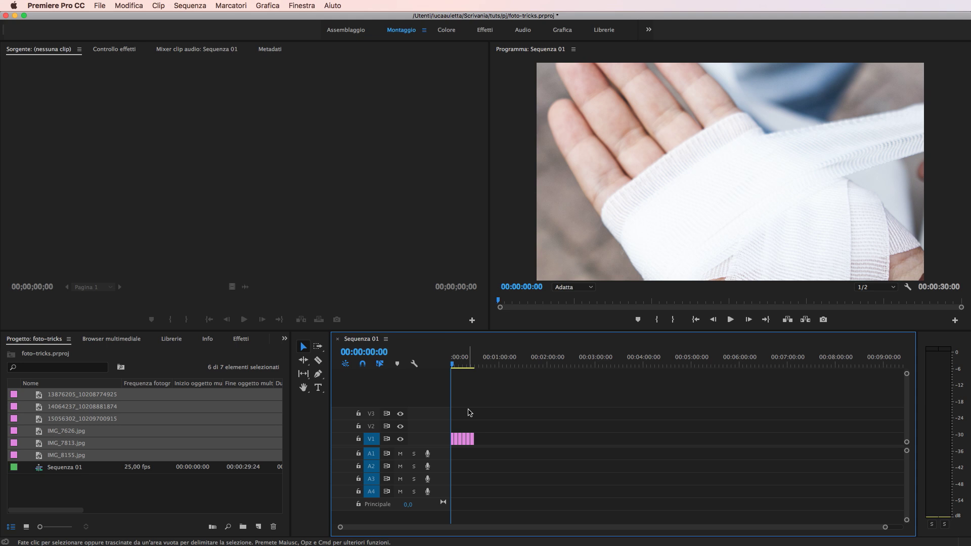
left_click(459, 362)
left_click_drag(460, 363, 448, 367)
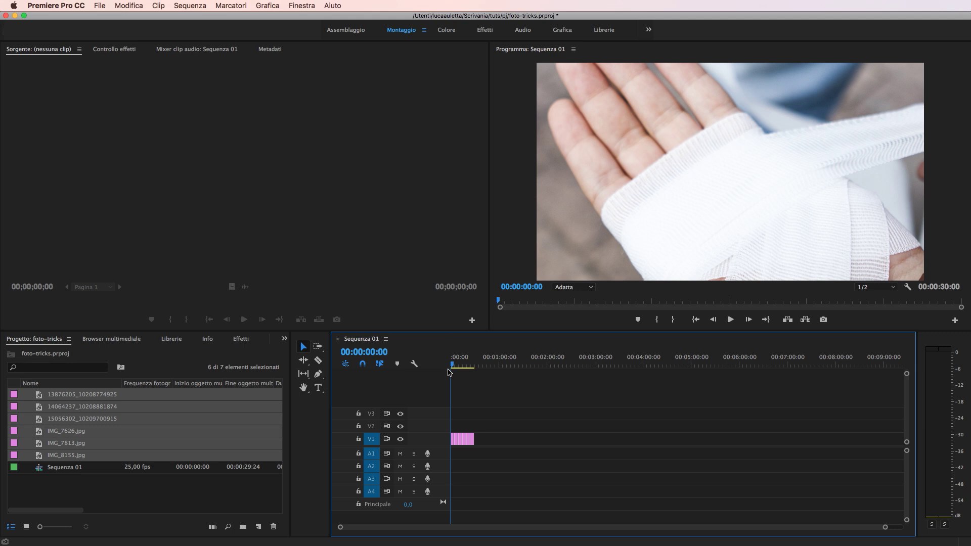
left_click(195, 500)
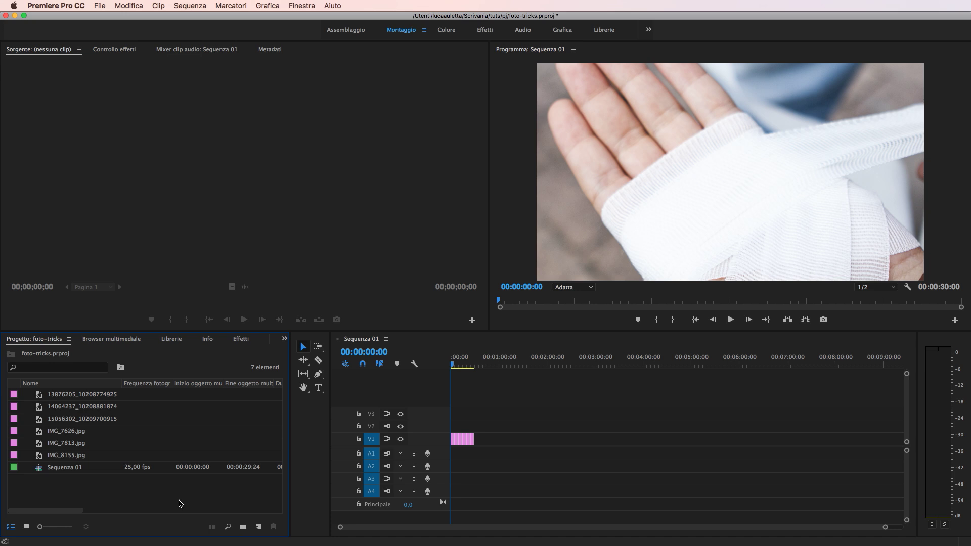
- Select the V1 clips, then lay all six photos on an upper video track
left_click_drag(507, 360, 511, 360)
left_click_drag(538, 422, 375, 485)
left_click(88, 490)
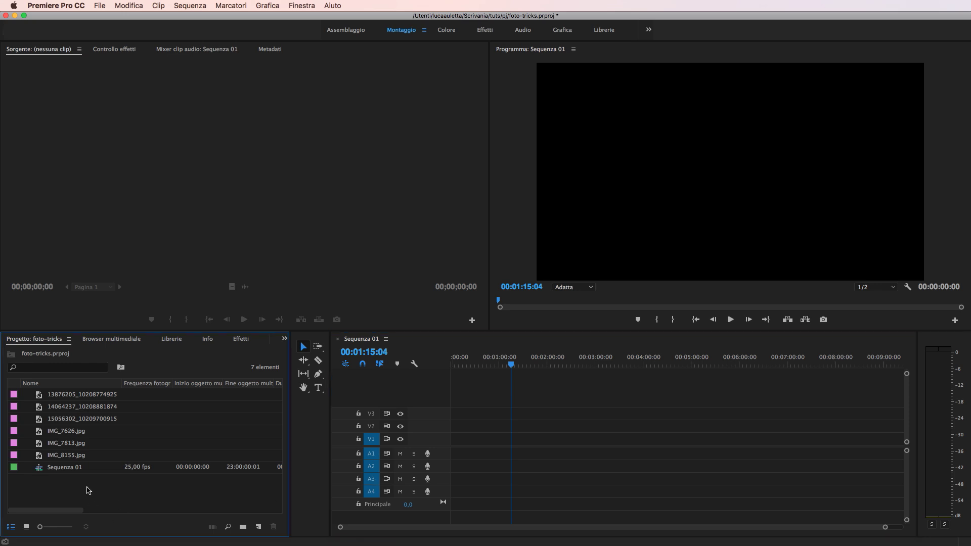
left_click(73, 398)
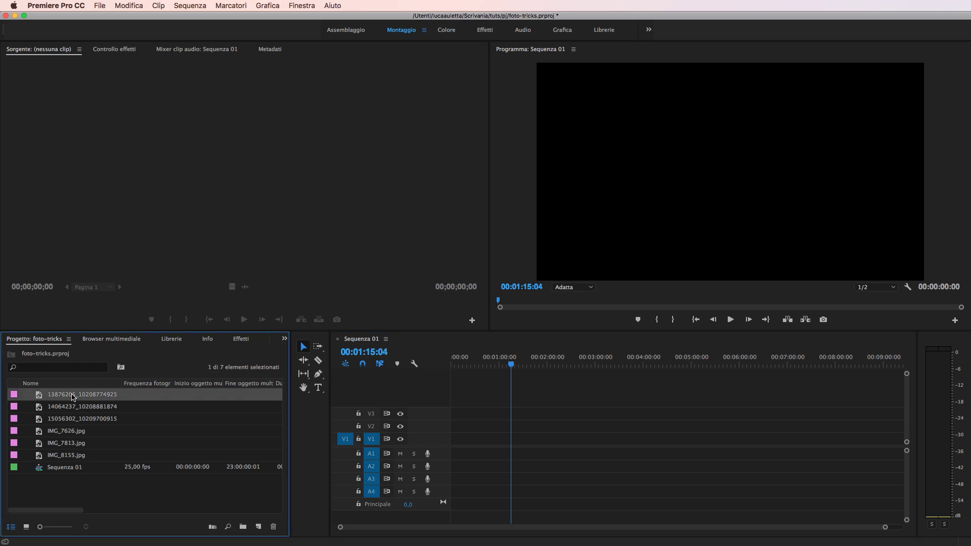
left_click(72, 460, "shift")
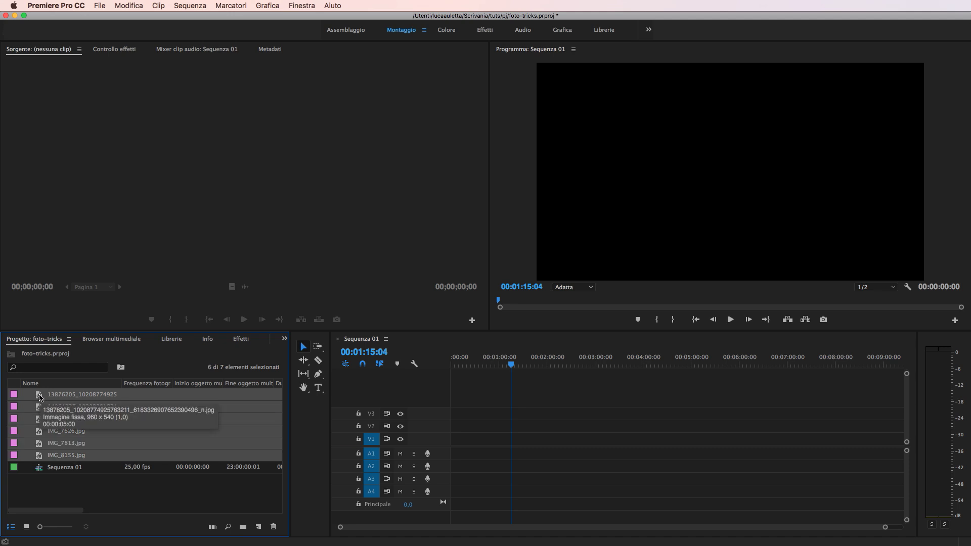
left_click_drag(40, 397, 364, 421)
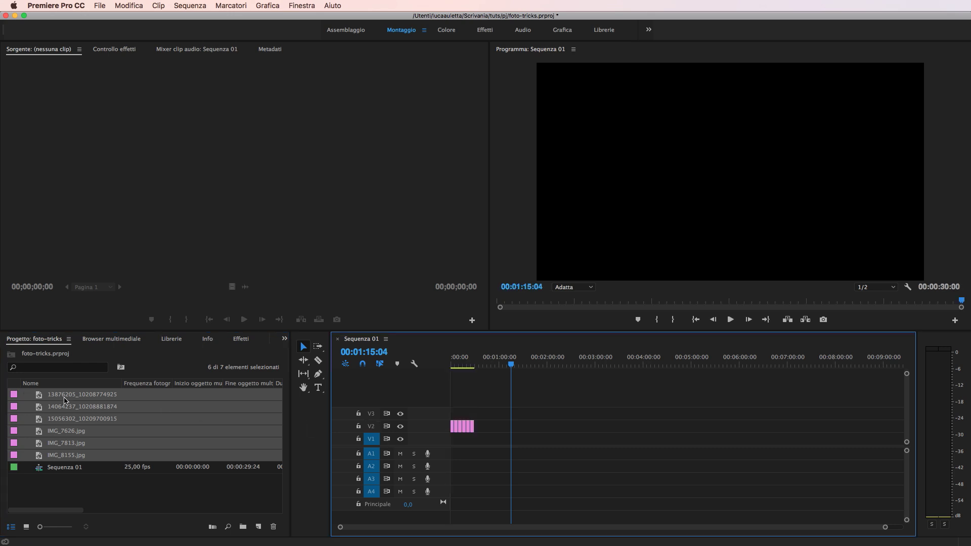
- Zoom the timeline to the clips and delete the six clips on V2
left_click_drag(455, 361, 444, 361)
key("equal")
key("equal")
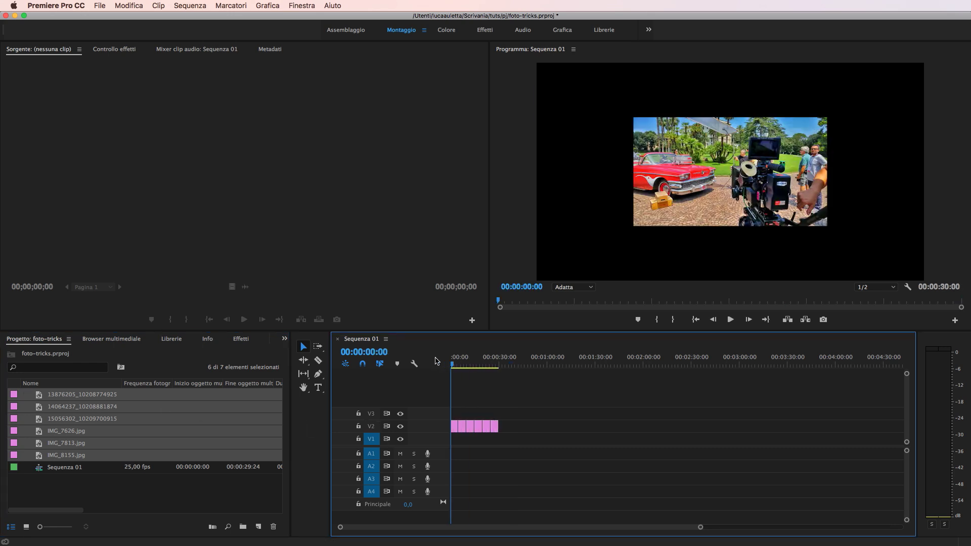
key("equal")
key("equal")
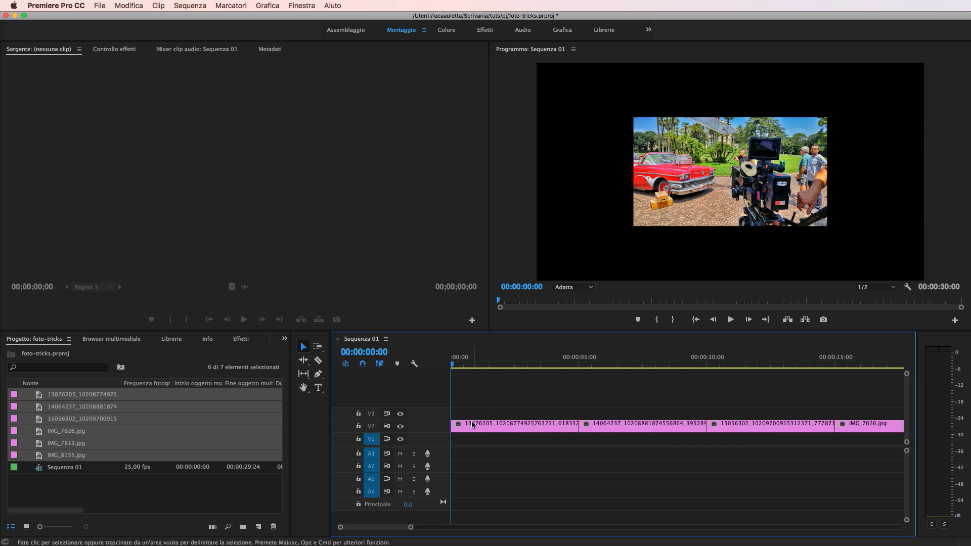
key("minus")
key("minus")
left_click_drag(680, 382, 421, 451)
key("Delete")
- Lay all six photos on V1 from the start and zoom into the timeline
left_click(143, 495)
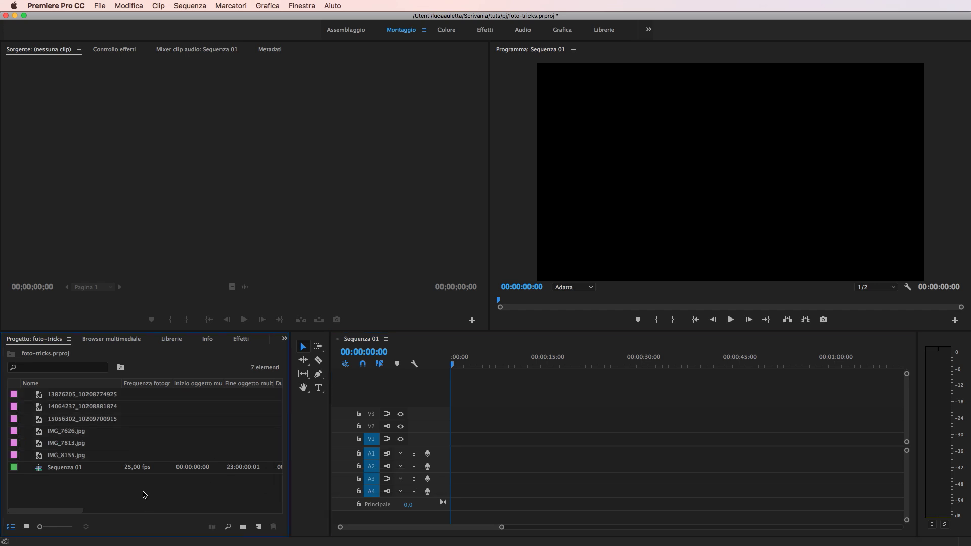
left_click(55, 458)
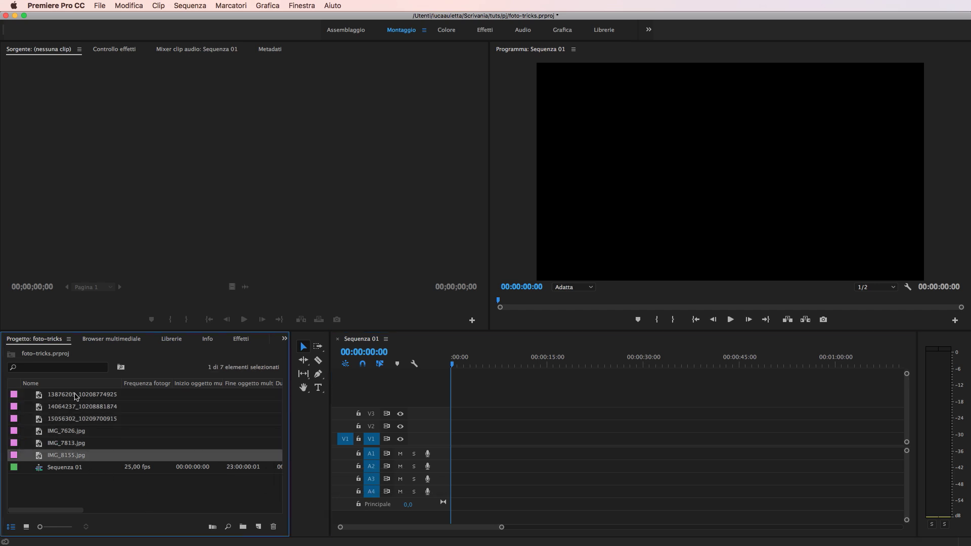
left_click(75, 397, "shift")
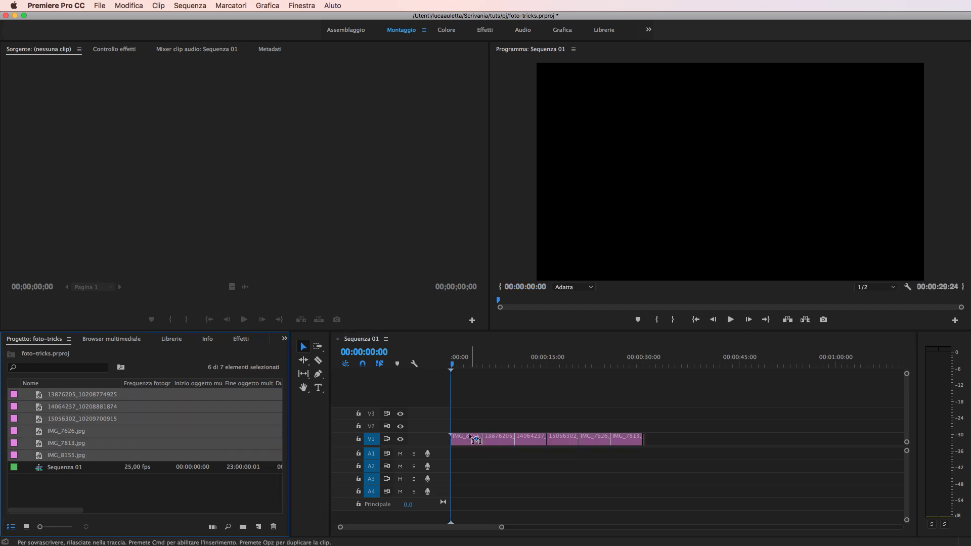
left_click_drag(67, 458, 475, 439)
key("equal")
key("equal")
key("equal")
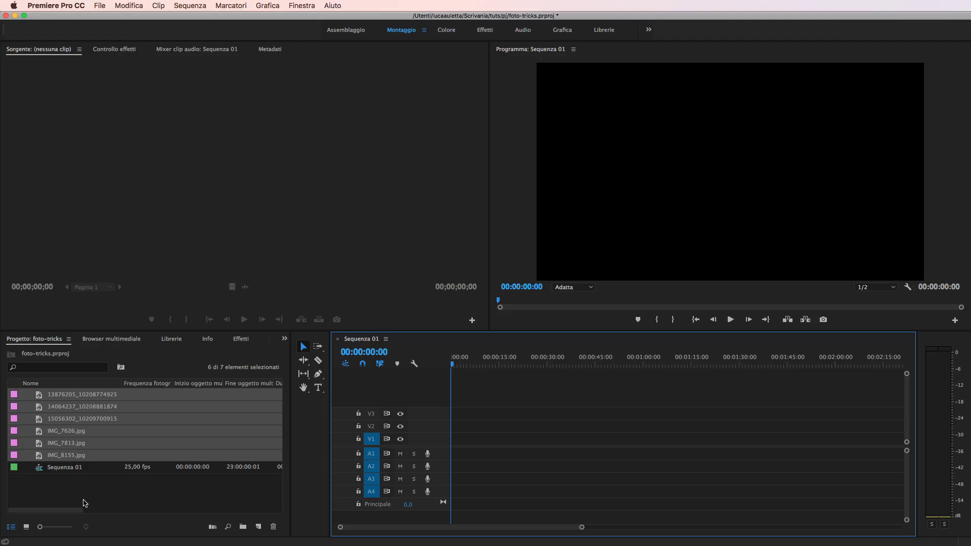
- Place IMG_8155.jpg on its own at the start of V1
left_click(84, 503)
left_click_drag(65, 455, 455, 439)
left_click(457, 357)
- Insert photo 14064237 at the start of V1, then delete all six photos from the project
left_click_drag(457, 357, 454, 357)
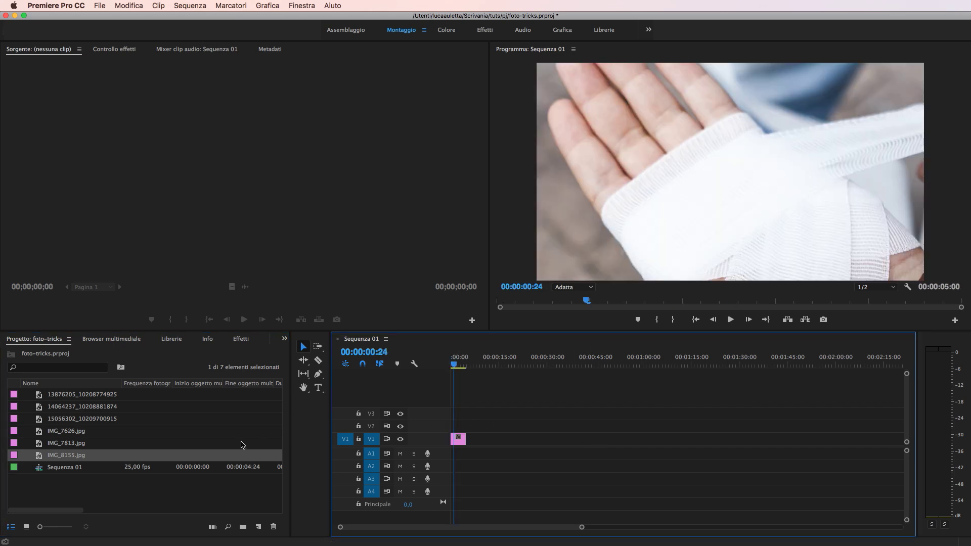
left_click_drag(124, 411, 509, 440)
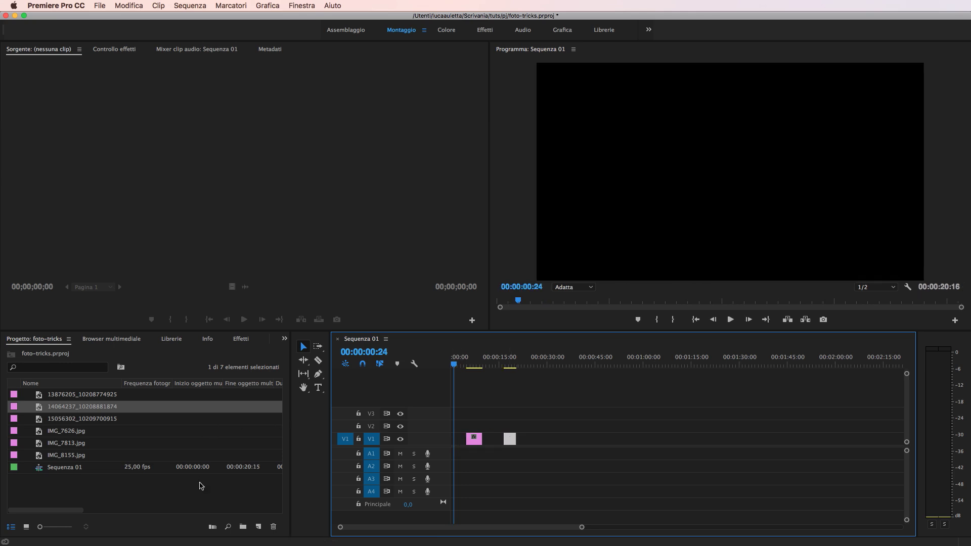
left_click(175, 500)
left_click(78, 455)
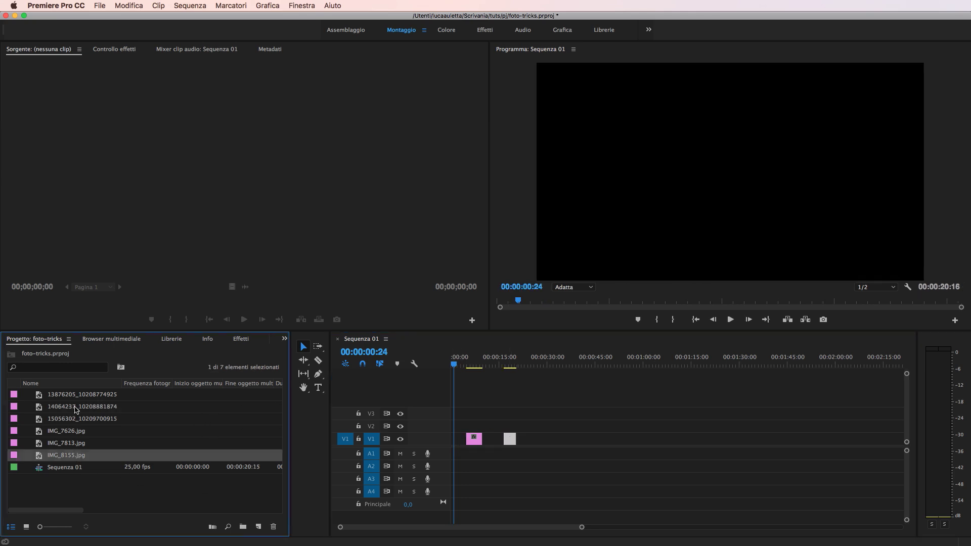
left_click(80, 398, "shift")
key("Delete")
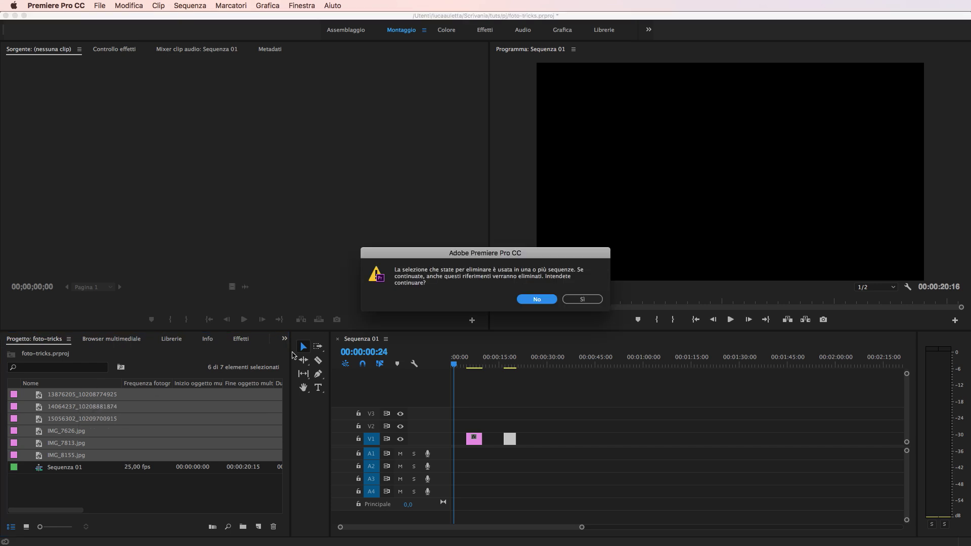
left_click(582, 298)
key("super+Tab")
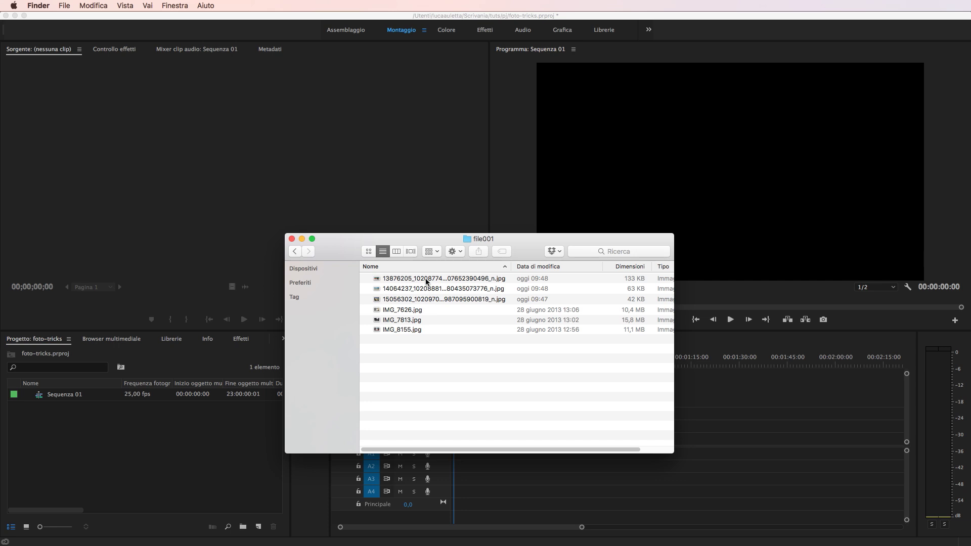
- Preview the first photos in Quick Look and rename them 2.jpg and 1.jpg (IMG_7813.jpg)
left_click(426, 281)
key("space")
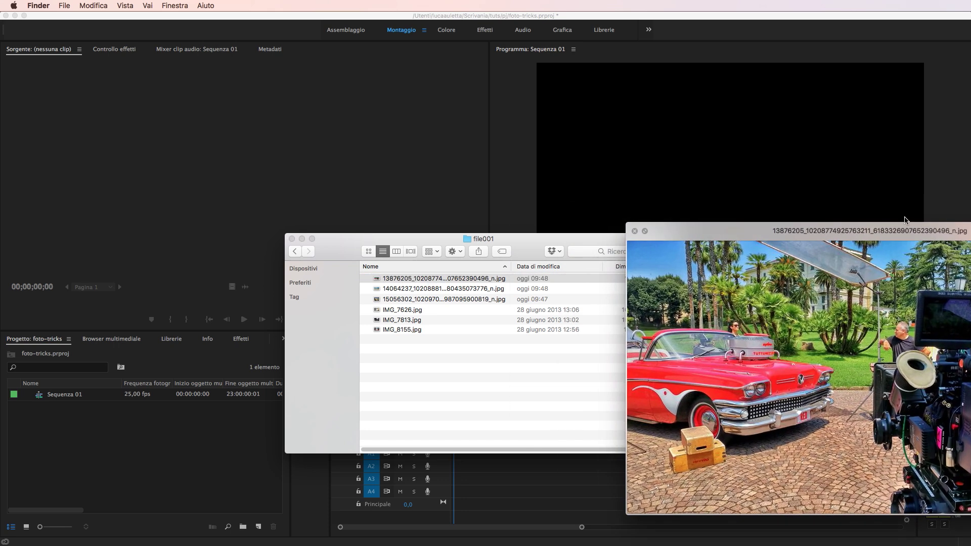
left_click_drag(907, 221, 732, 190)
key("space")
key("Return")
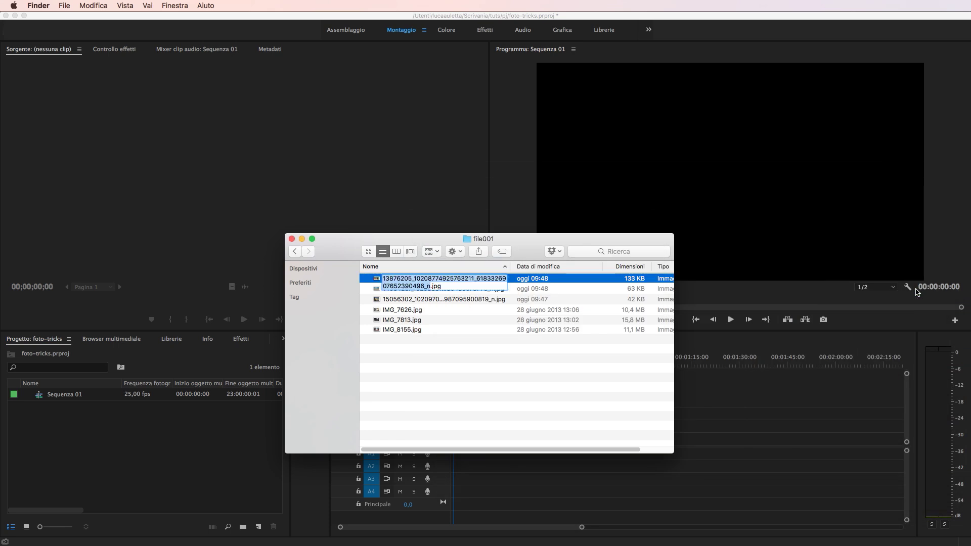
type("2")
key("Return")
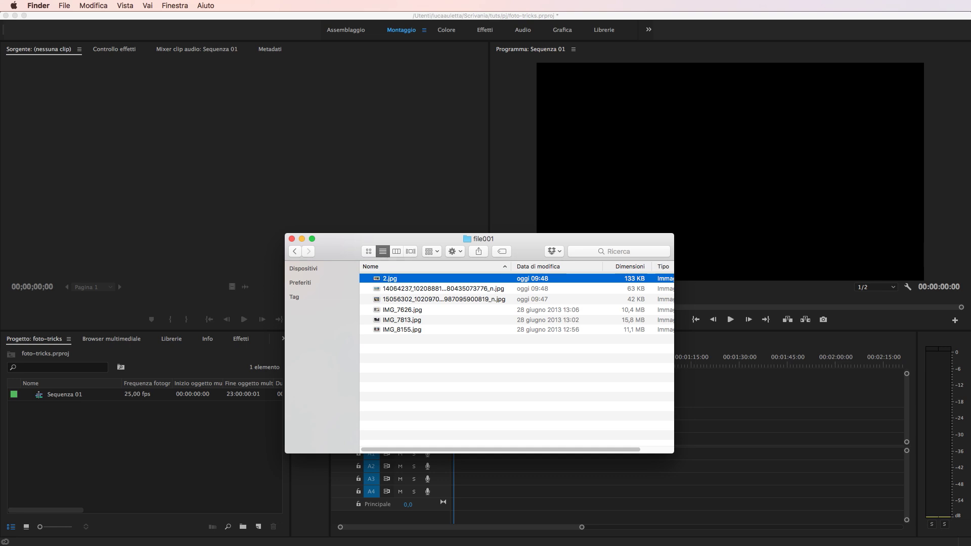
key("Down")
key("Down")
key("Down")
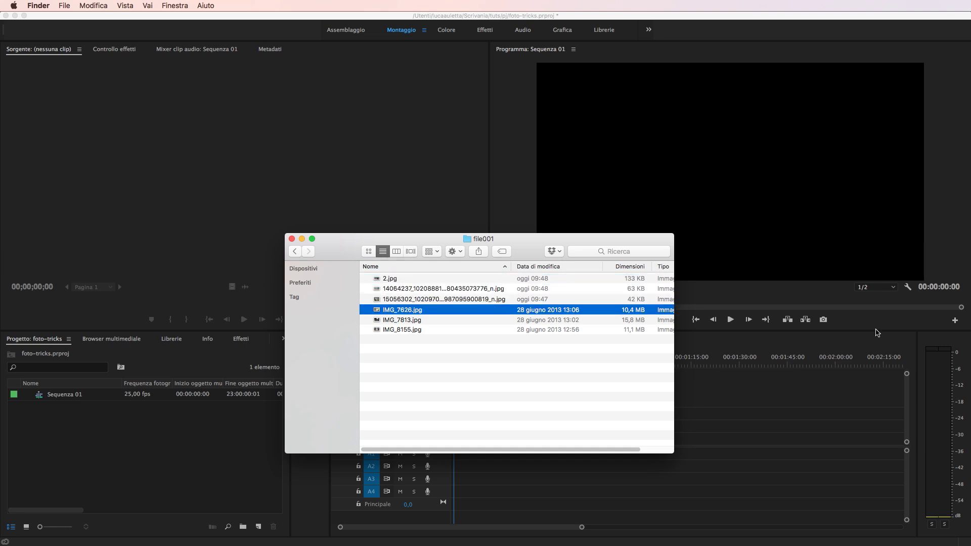
key("Down")
key("space")
key("space")
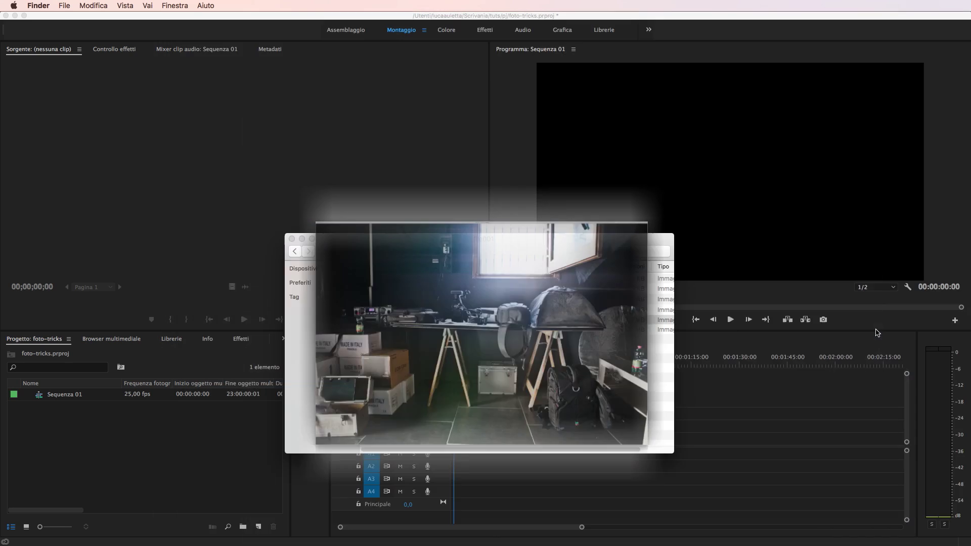
key("Return")
type("1")
key("Return")
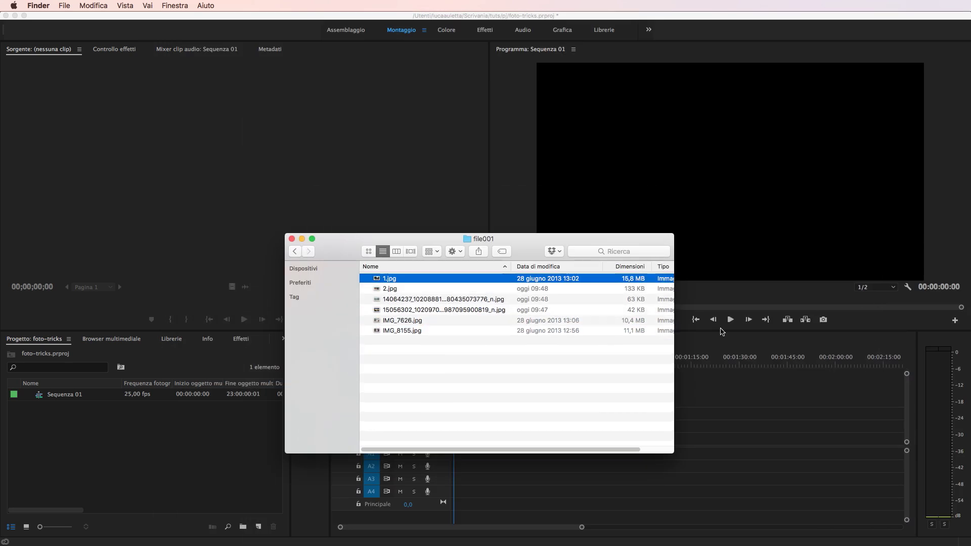
- Rename the remaining photos 3.jpg, 5.jpg, 6.jpg and 4.jpg (IMG_8155.jpg)
left_click(473, 321)
key("Return")
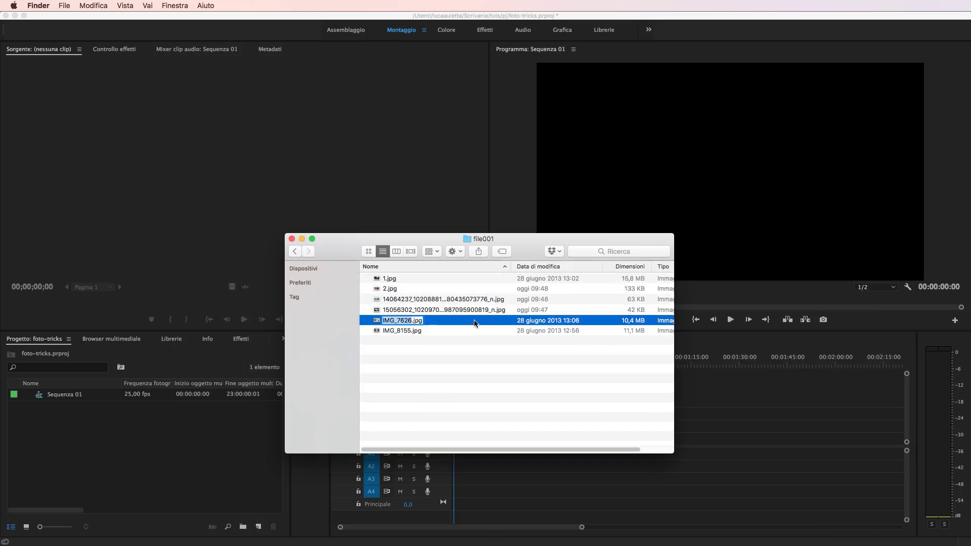
type("3")
key("Return")
left_click(469, 320)
key("Return")
type("5")
key("Return")
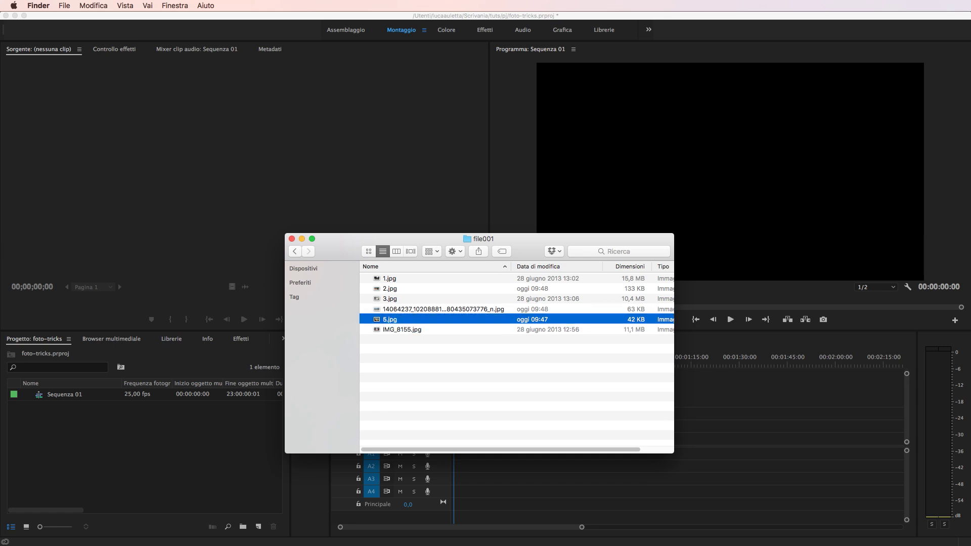
left_click(435, 321)
key("Return")
type("6")
key("Return")
left_click(435, 329)
key("Return")
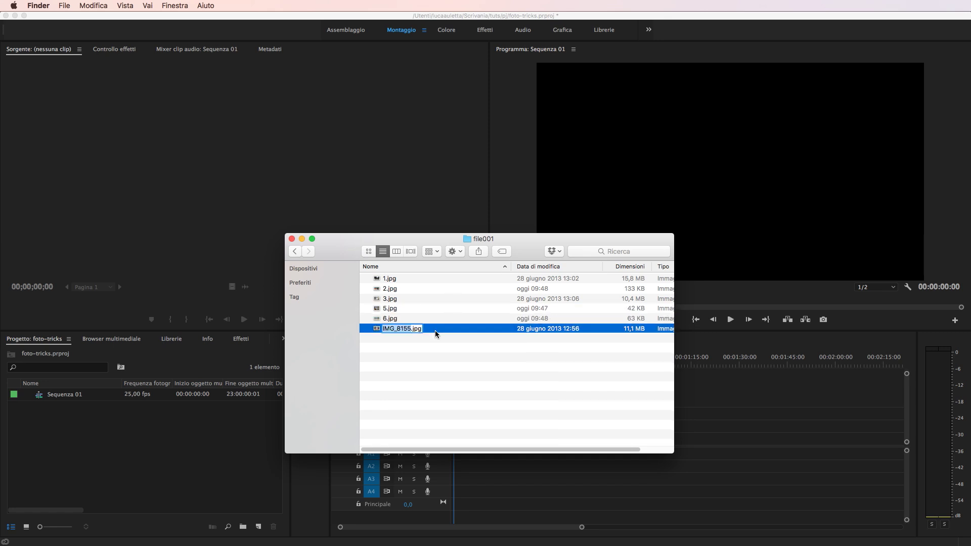
type("4")
key("Return")
- Select the six numbered photos and drag them into Premiere's Project panel
left_click(439, 359)
left_click(408, 278)
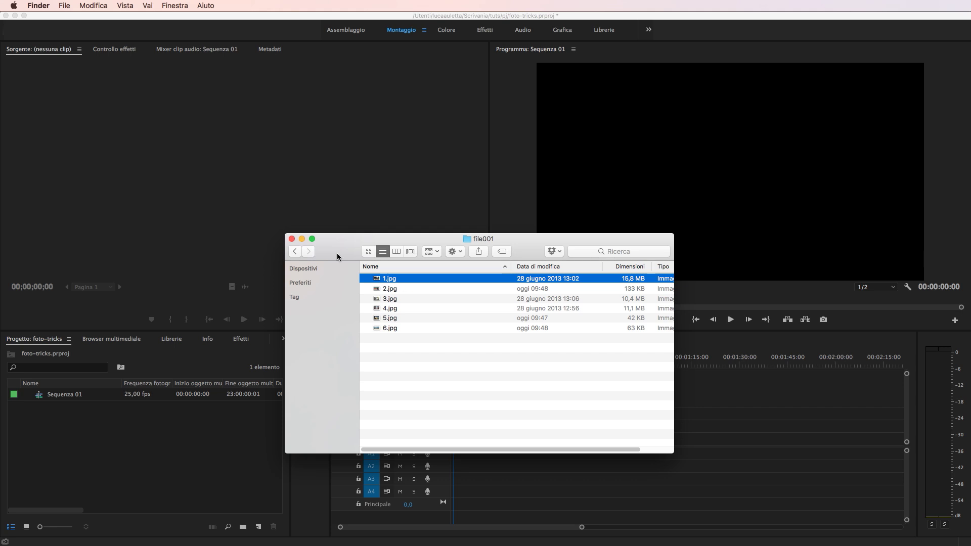
left_click(393, 329, "shift")
mouse_move(393, 329)
left_mouse_down()
mouse_move(98, 451)
mouse_move(118, 454)
left_mouse_up()
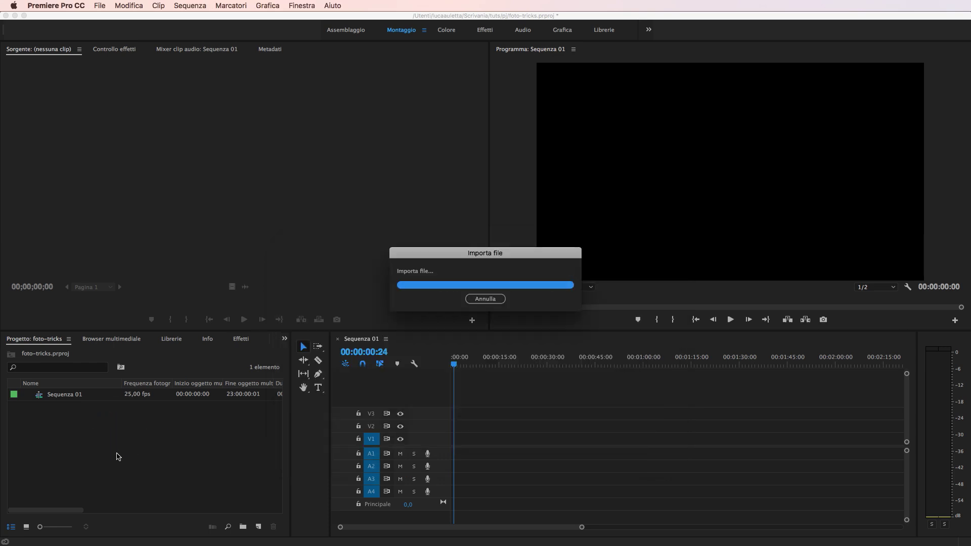
- Lay 1.jpg through 6.jpg in order on V1 from 00:00 and scrub to check them
left_click(81, 484)
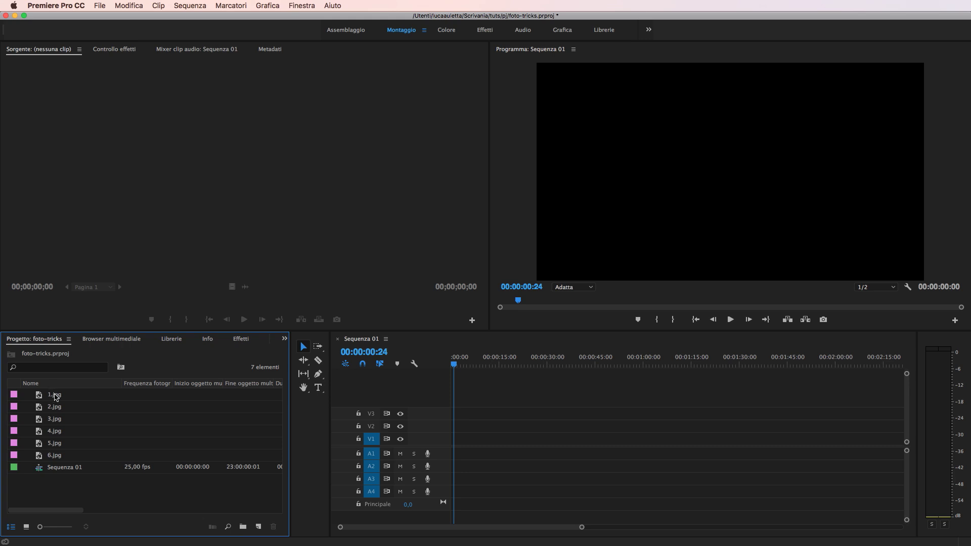
left_click(56, 397)
left_click(60, 457, "shift")
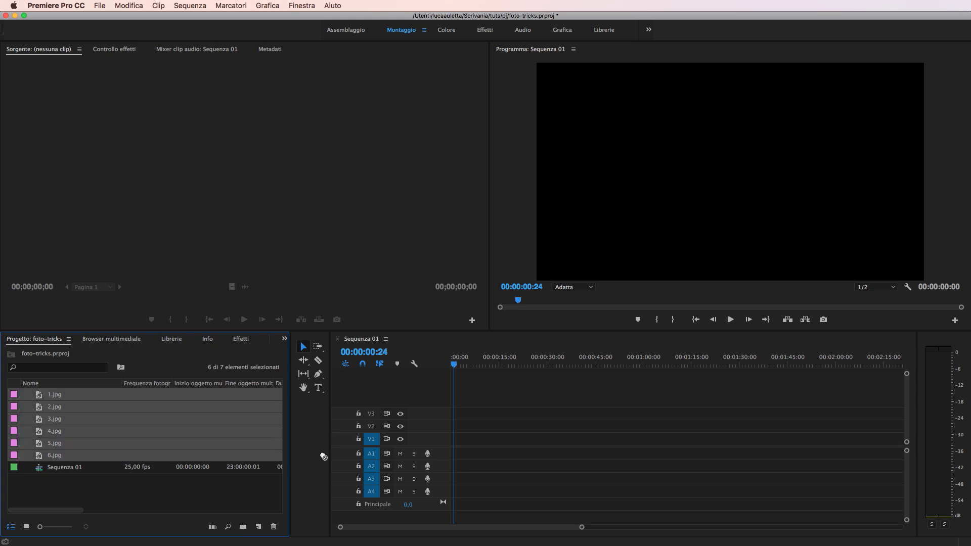
left_click_drag(323, 457, 458, 440)
left_click(462, 364)
left_click_drag(461, 364, 488, 365)
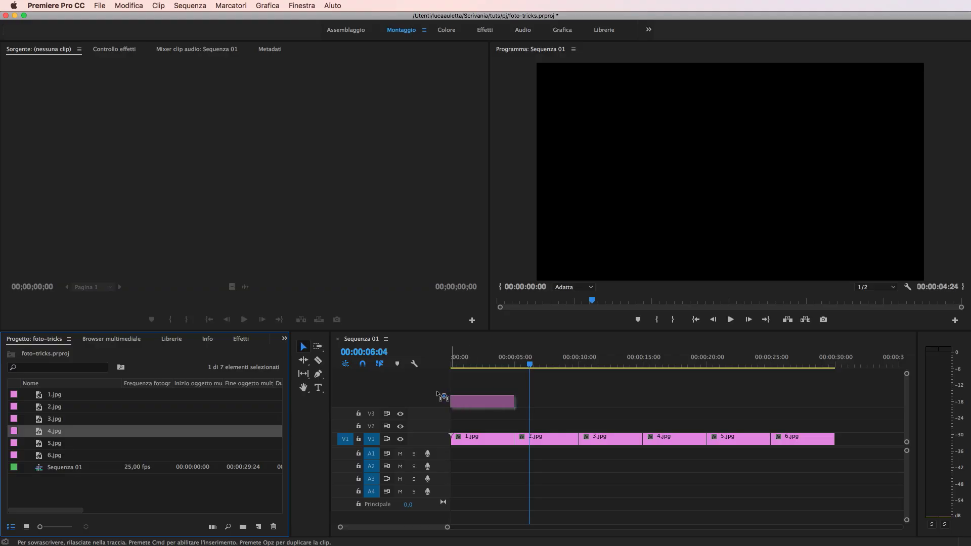
- Try placing 4.jpg and 3.jpg on upper tracks, then undo both placements
left_click_drag(438, 393, 439, 394)
left_click(451, 357)
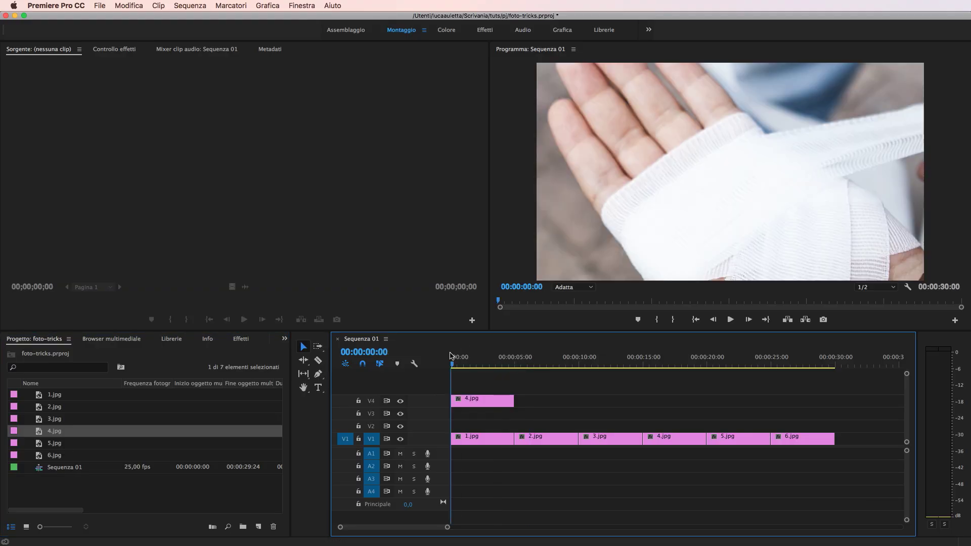
key("Delete")
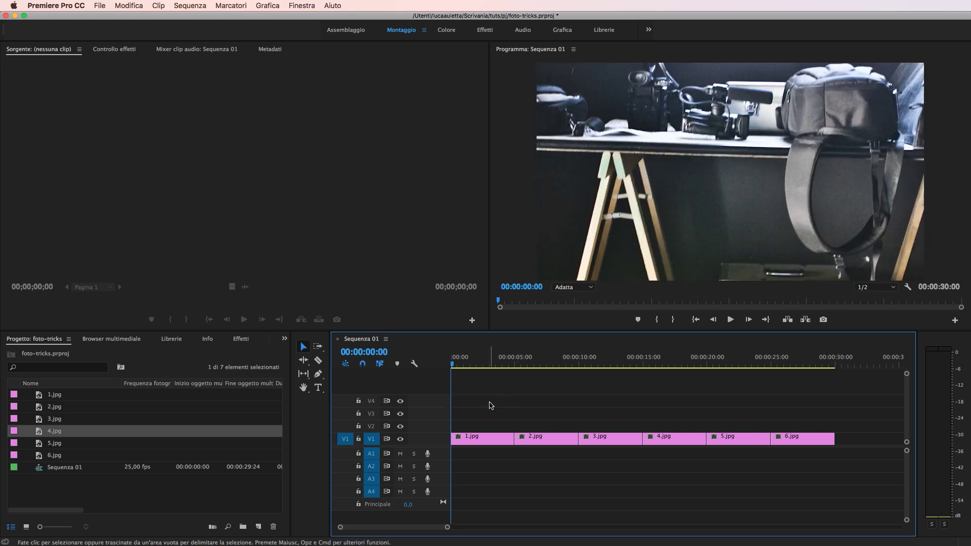
left_click(74, 433, "super")
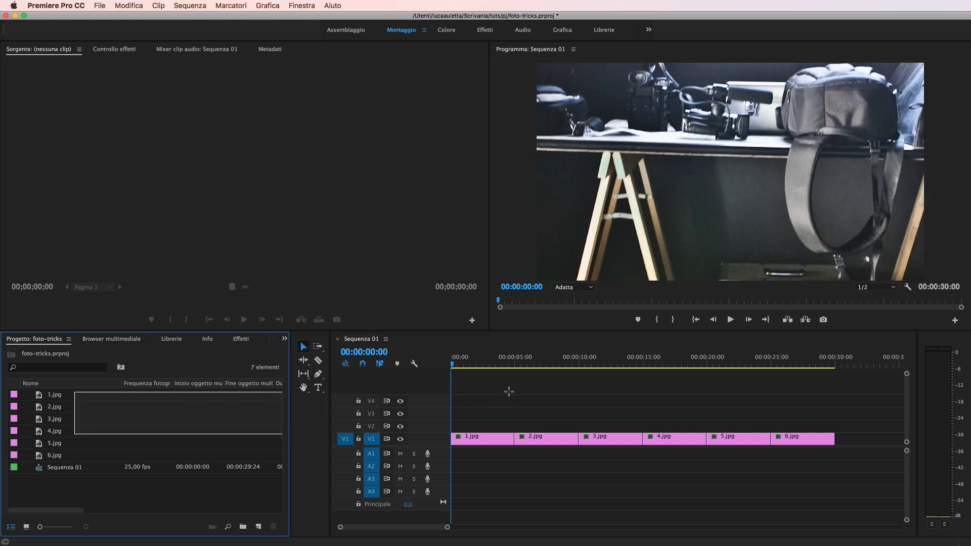
mouse_move(53, 423)
left_mouse_down()
mouse_move(475, 400)
mouse_move(862, 403)
left_mouse_up()
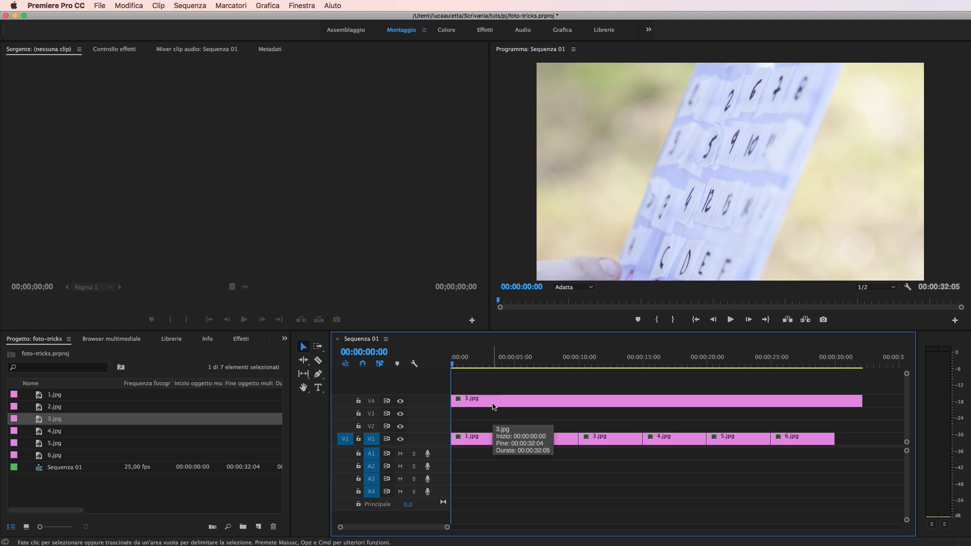
key("super+z")
key("super+z")
key("super+z")
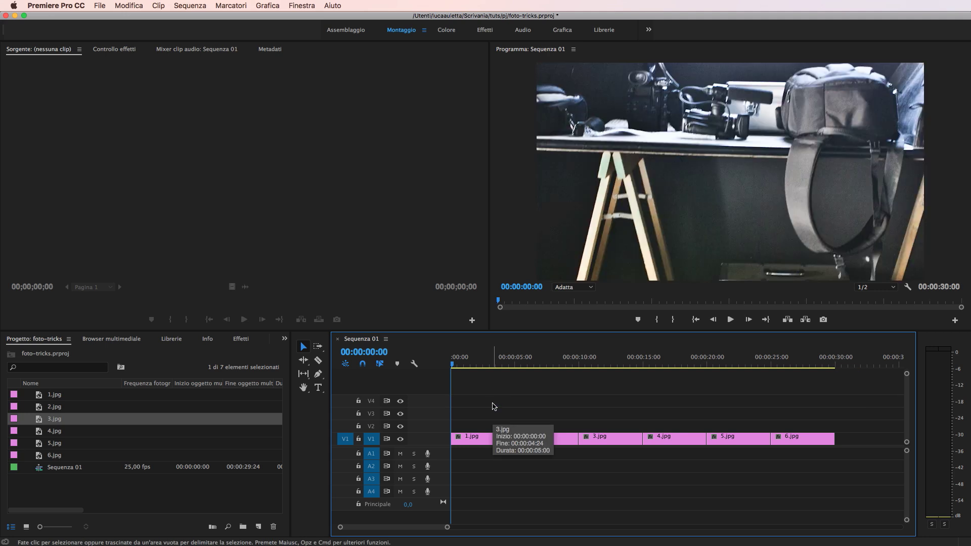
- Zoom out and ripple-trim the edit point between 1.jpg and 2.jpg
left_click(492, 362)
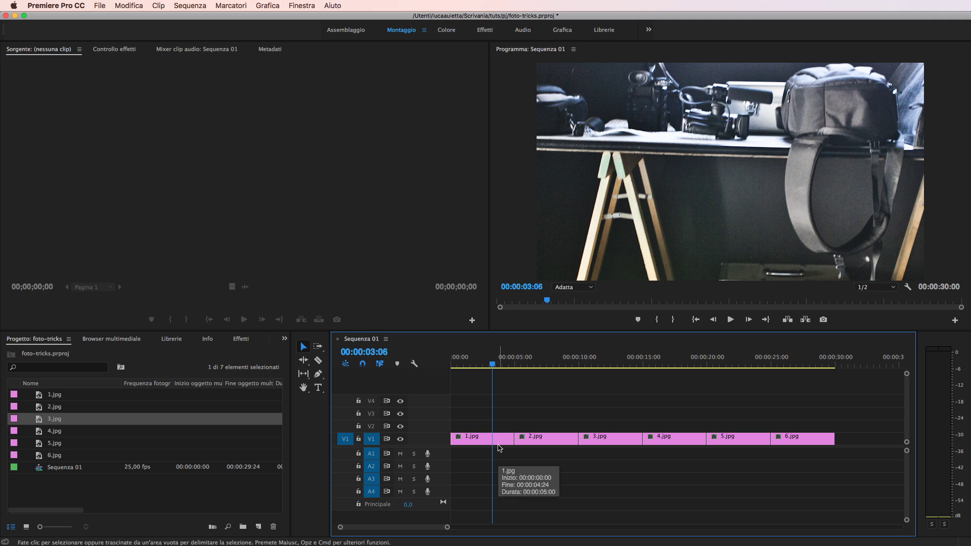
key("minus")
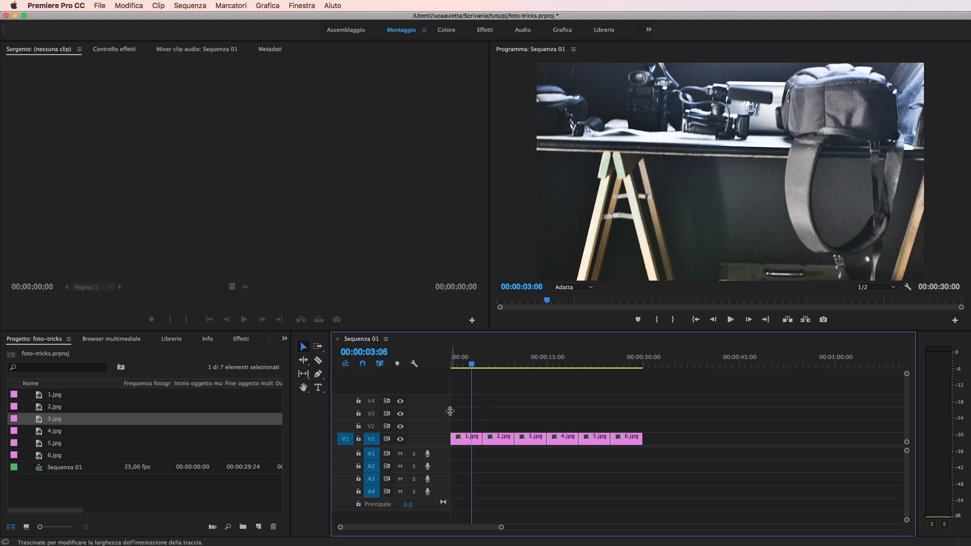
left_click(468, 439)
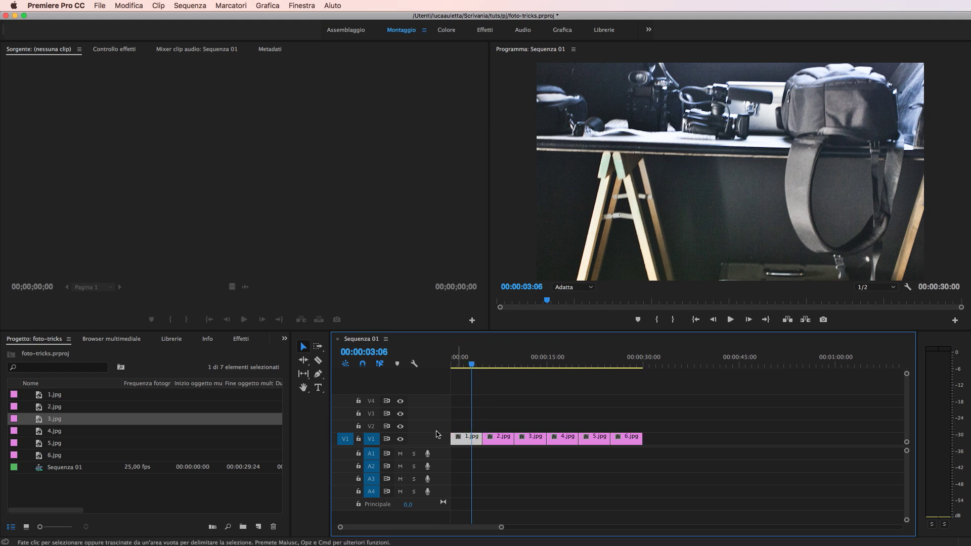
left_click(303, 360)
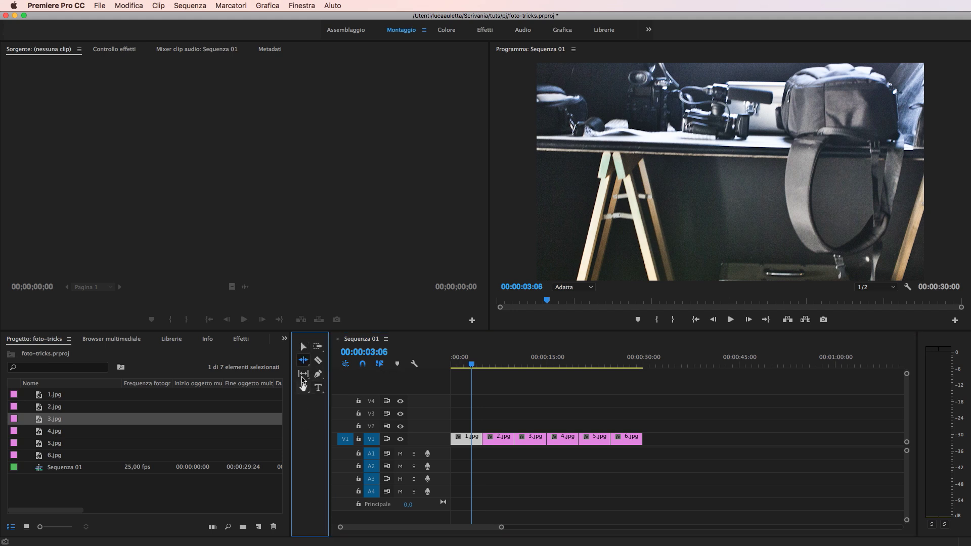
left_click_drag(480, 439, 750, 439)
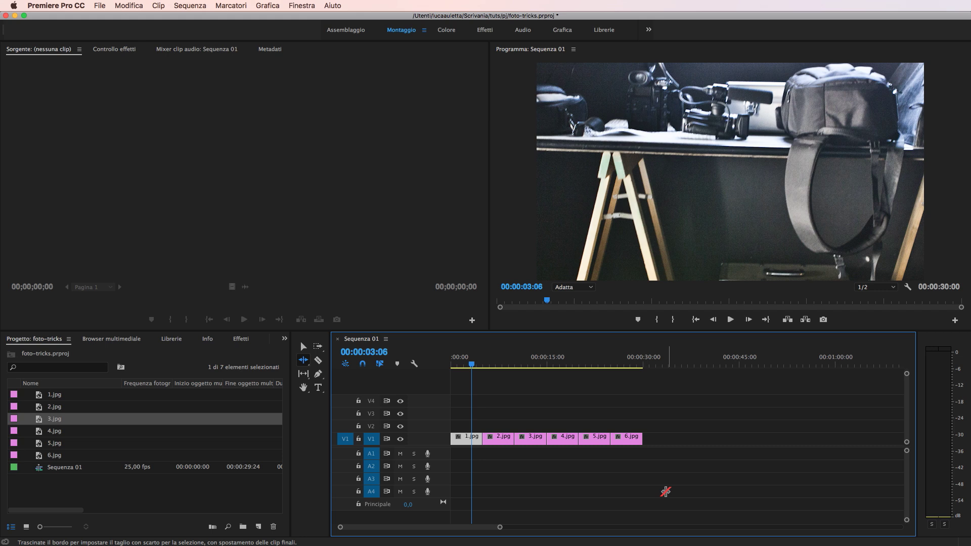
- Return to the Selection tool and delete 1.jpg–6.jpg from the project, confirming the removal
key("v")
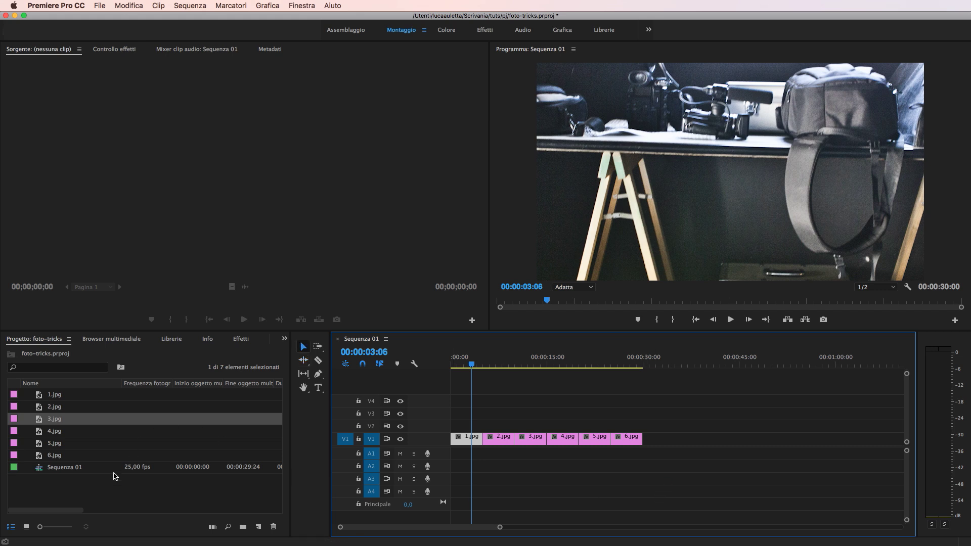
left_click(114, 480)
left_click(57, 456)
left_click(54, 397, "shift")
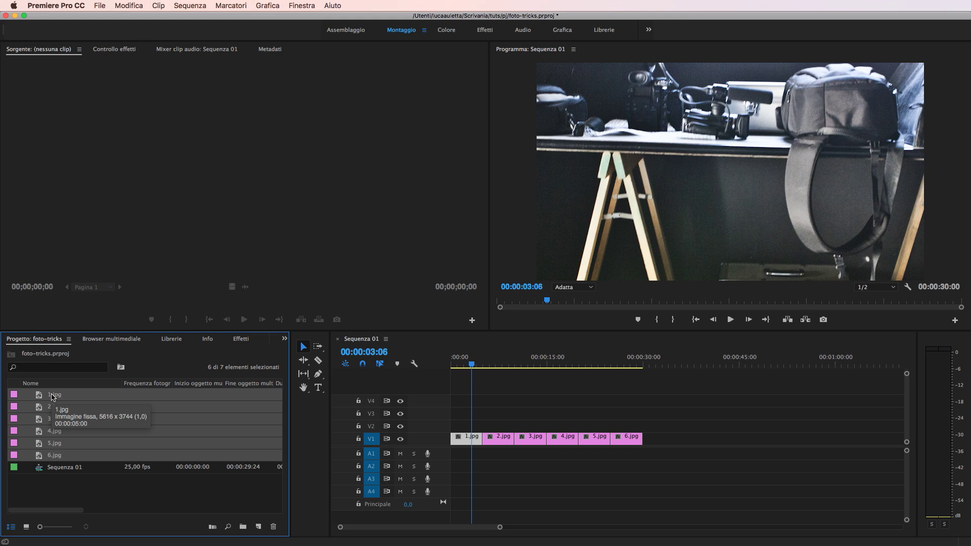
key("Delete")
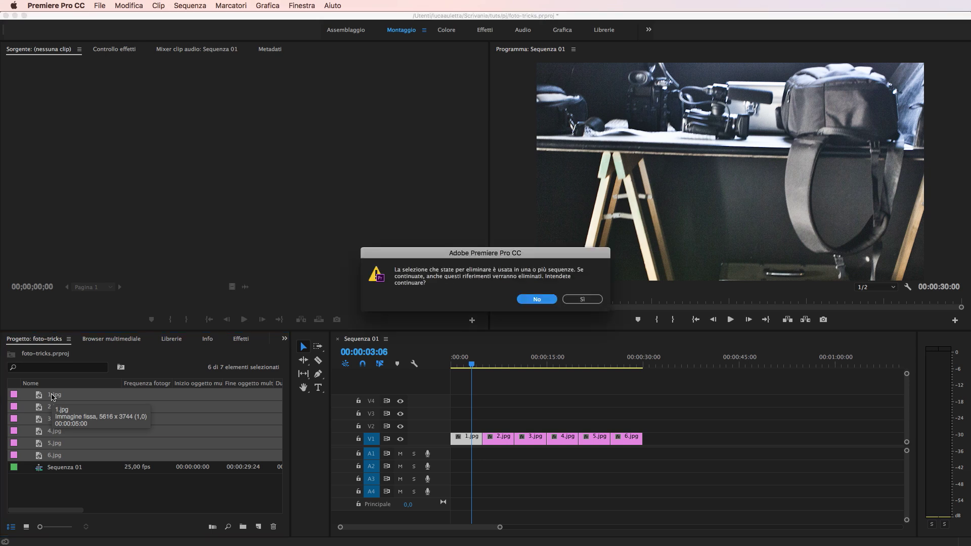
left_click(581, 299)
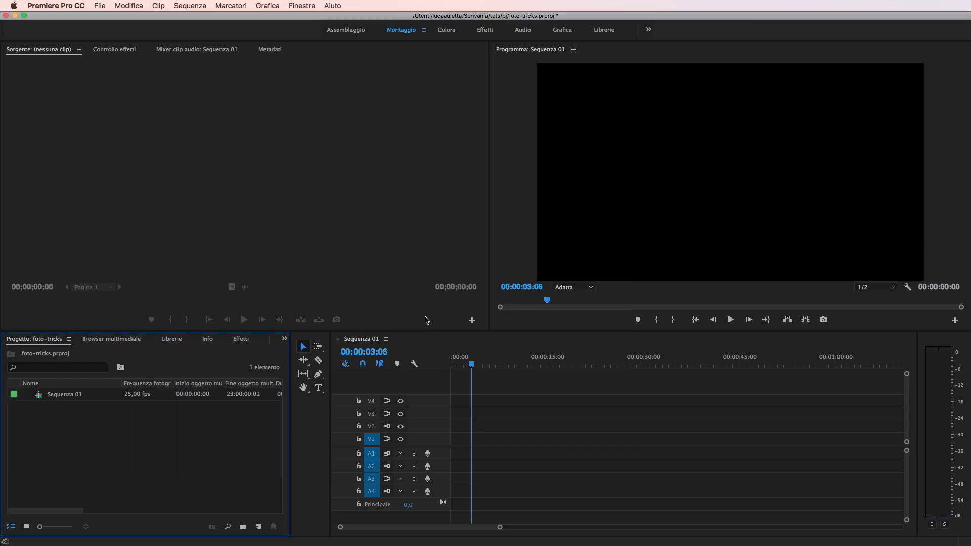
- Show the Preferenze submenu of the Premiere Pro CC application menu
left_click(49, 7)
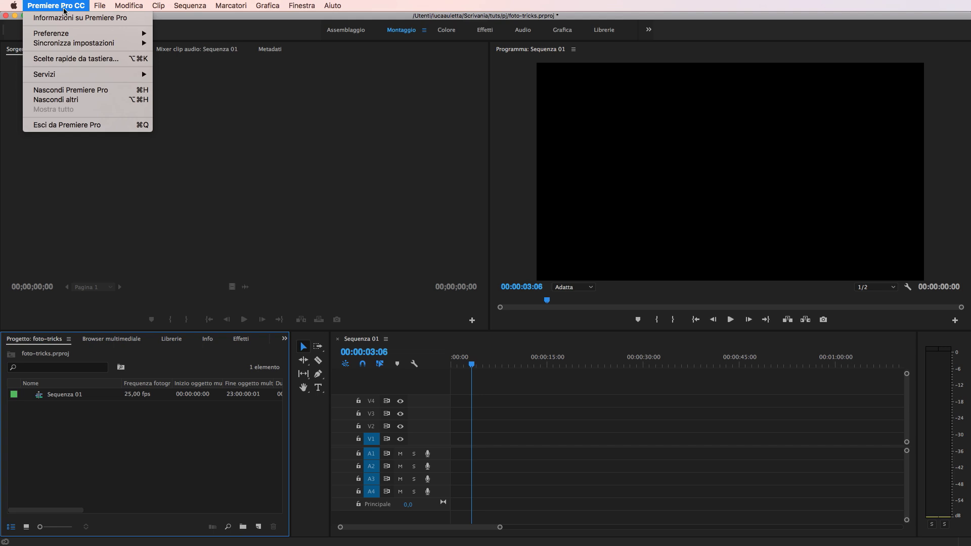
mouse_move(99, 4)
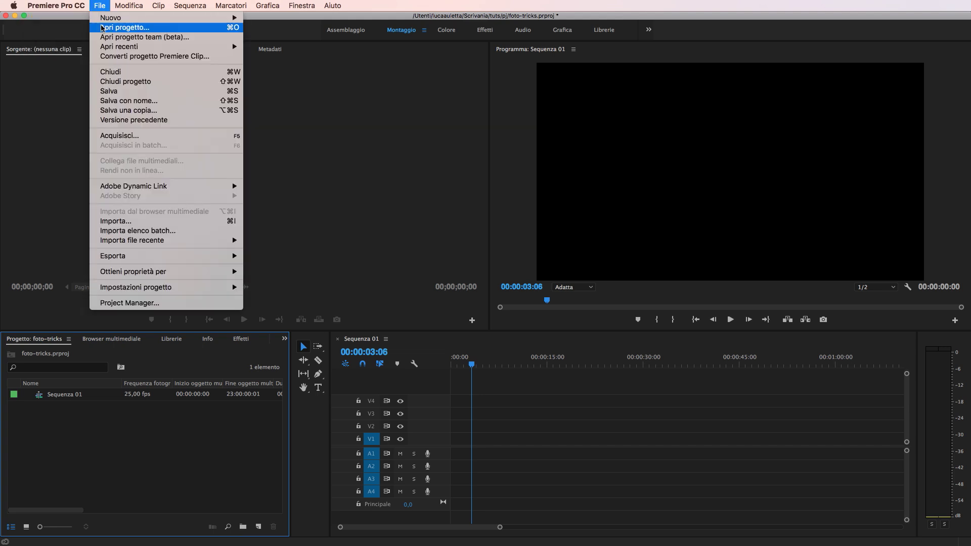
mouse_move(61, 4)
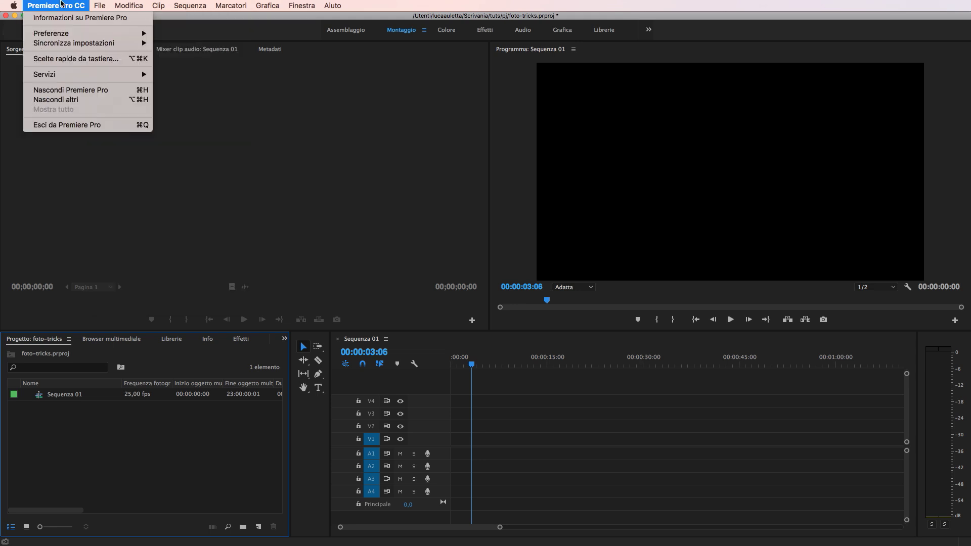
mouse_move(66, 35)
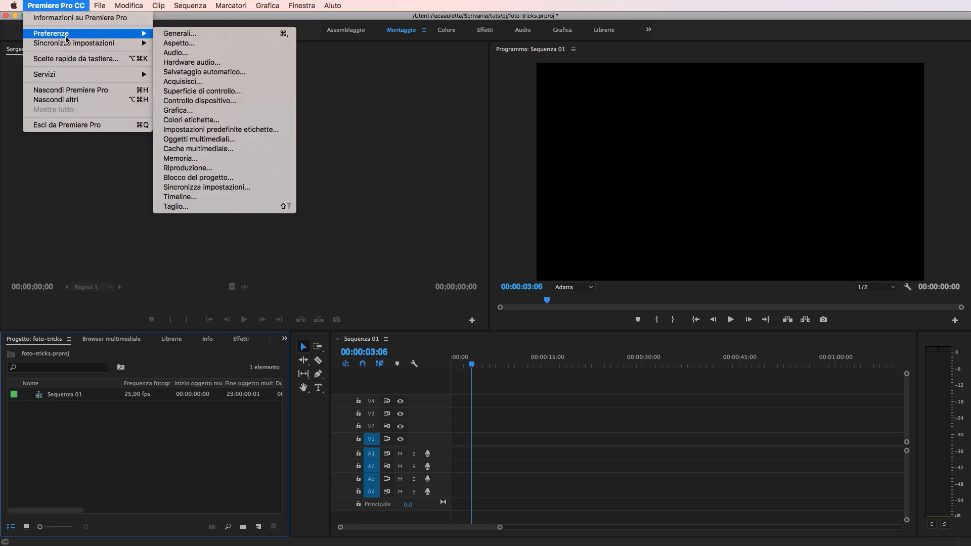
- In the Timeline preferences, change Durata predefinita immagine fissa from 5 to 3 seconds
left_click(167, 34)
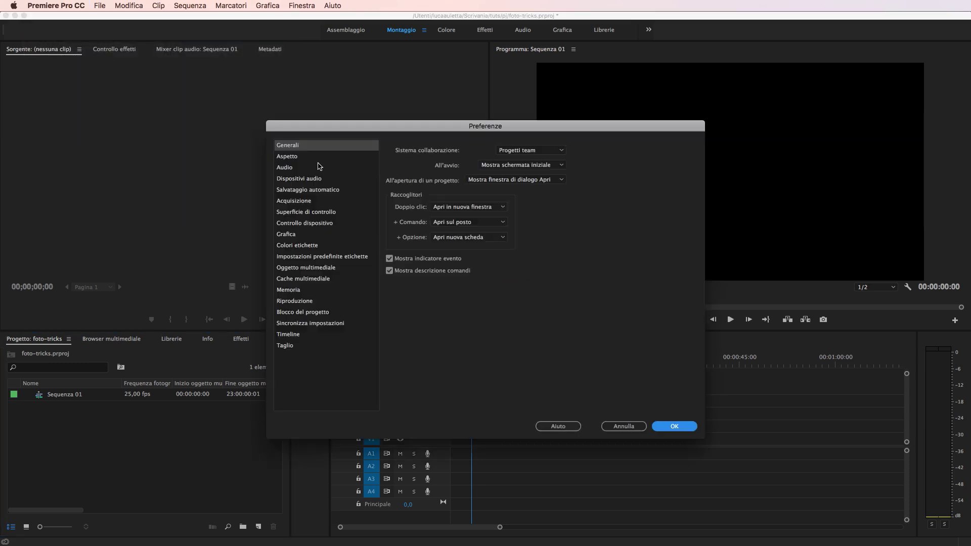
left_click(315, 160)
left_click(317, 168)
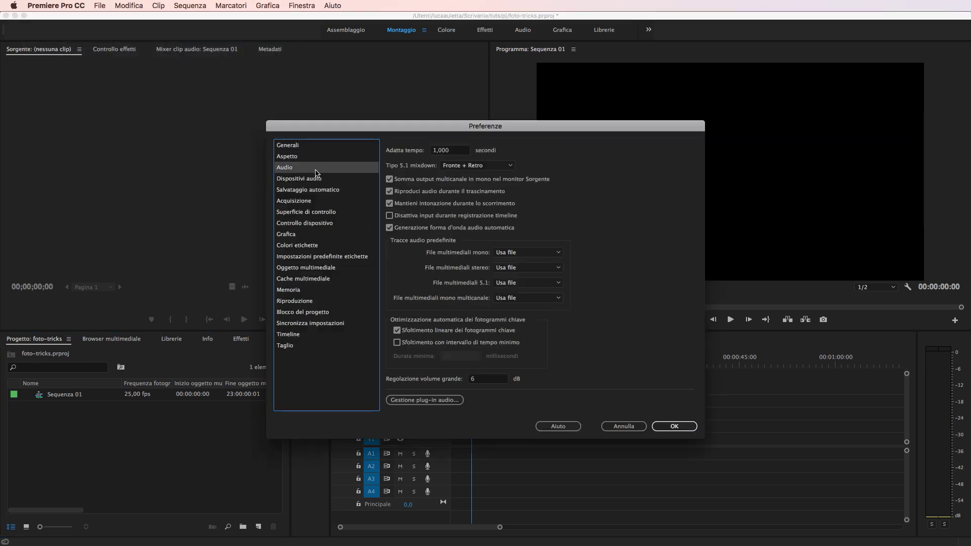
left_click(314, 144)
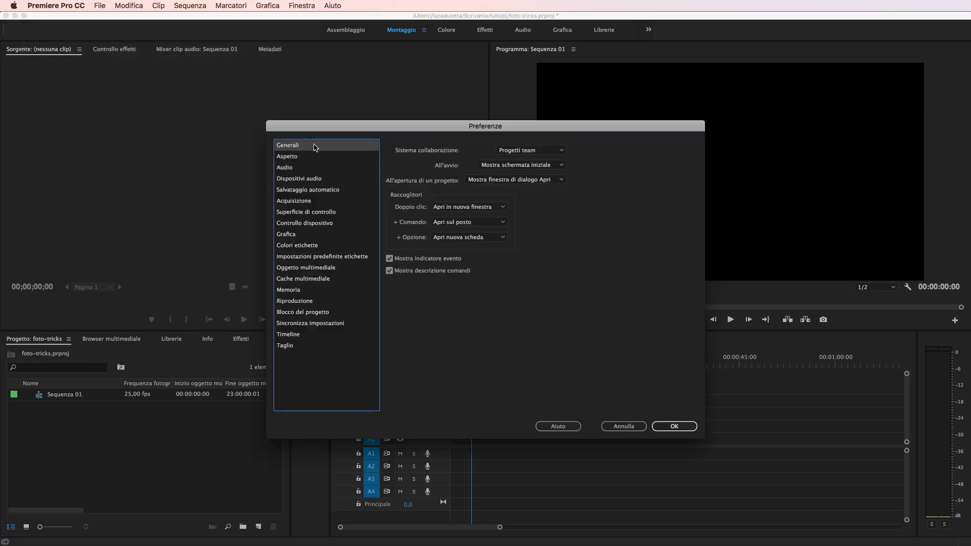
left_click(298, 334)
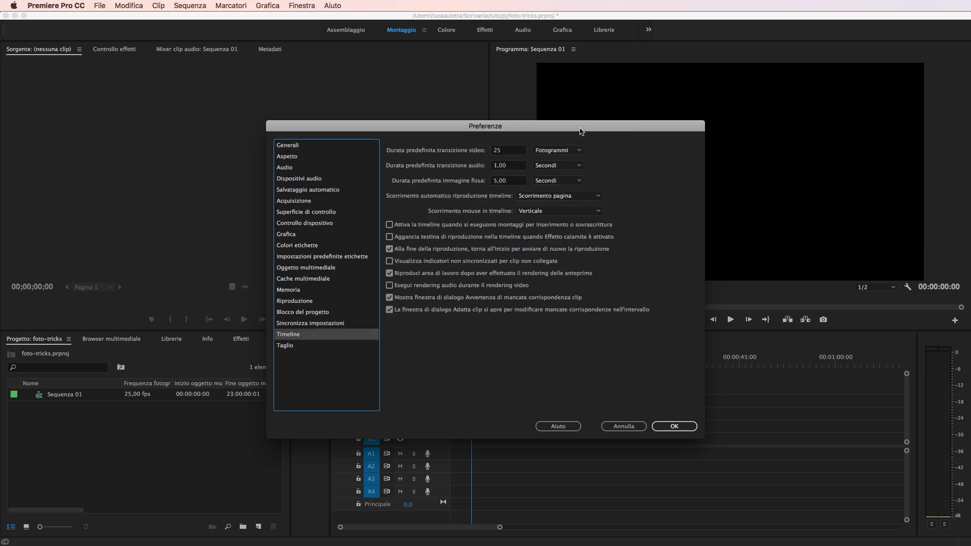
left_click_drag(581, 132, 475, 107)
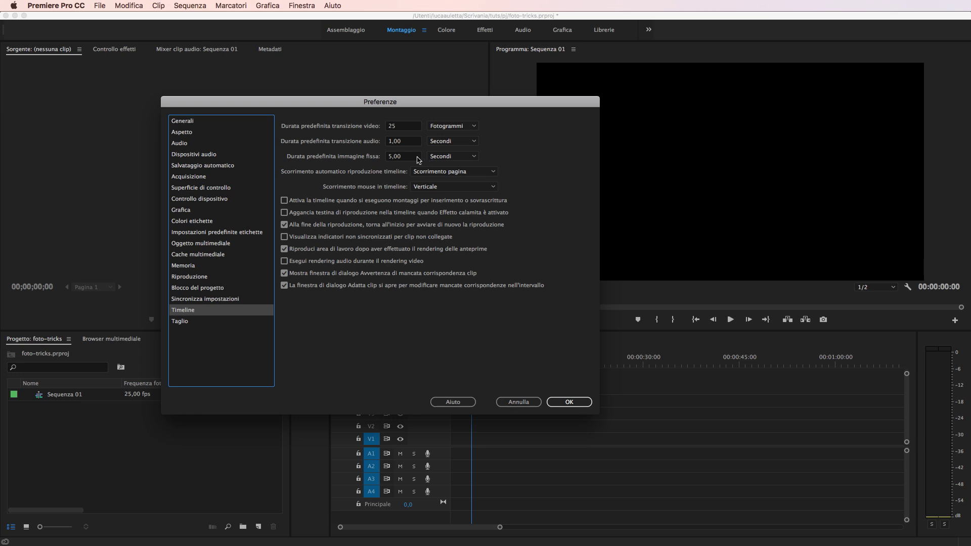
left_click(411, 157)
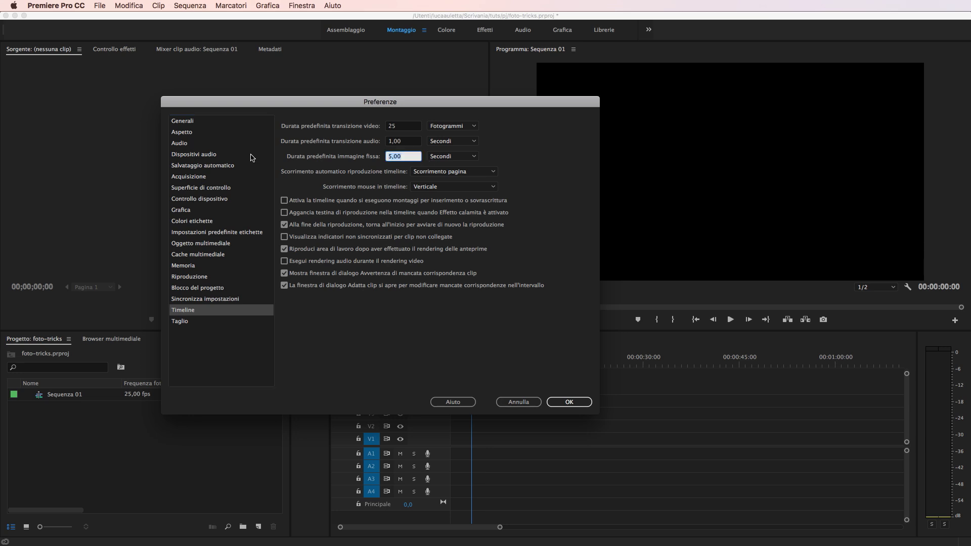
type("3")
key("Tab")
- Close the preferences and import all six jpgs from file001 into the Project panel
left_click(579, 399)
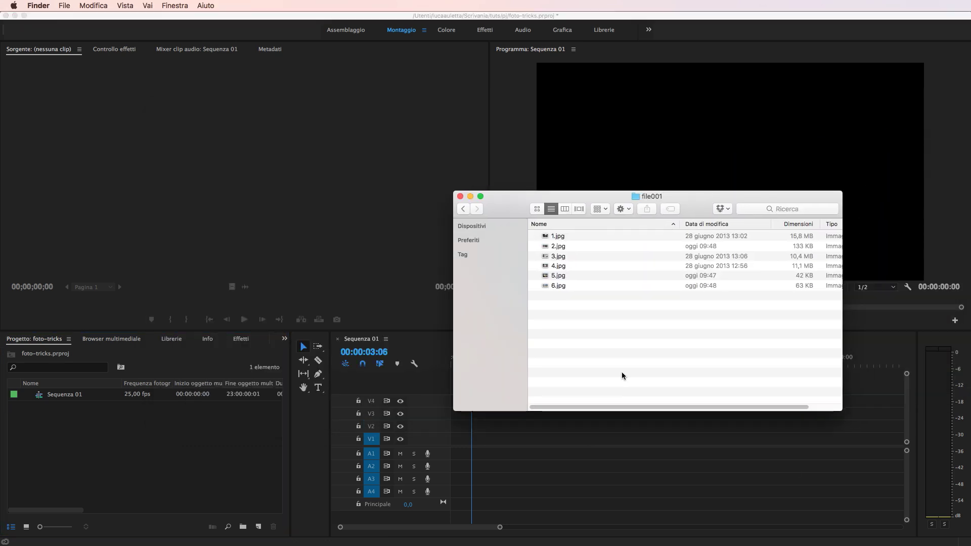
key("super+a")
left_click_drag(560, 264, 157, 462)
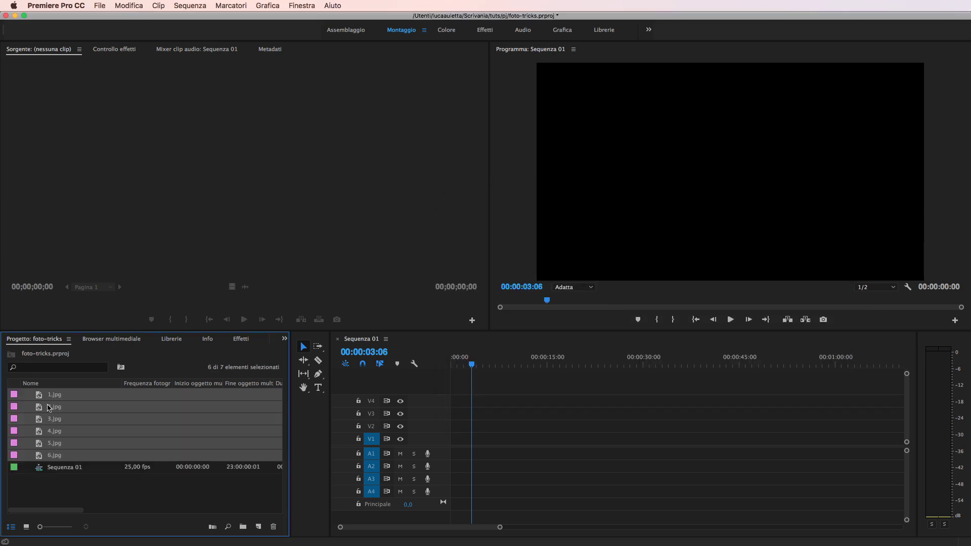
- Place the six photos on V1 from the start and zoom into the timeline
left_click_drag(37, 398, 457, 439)
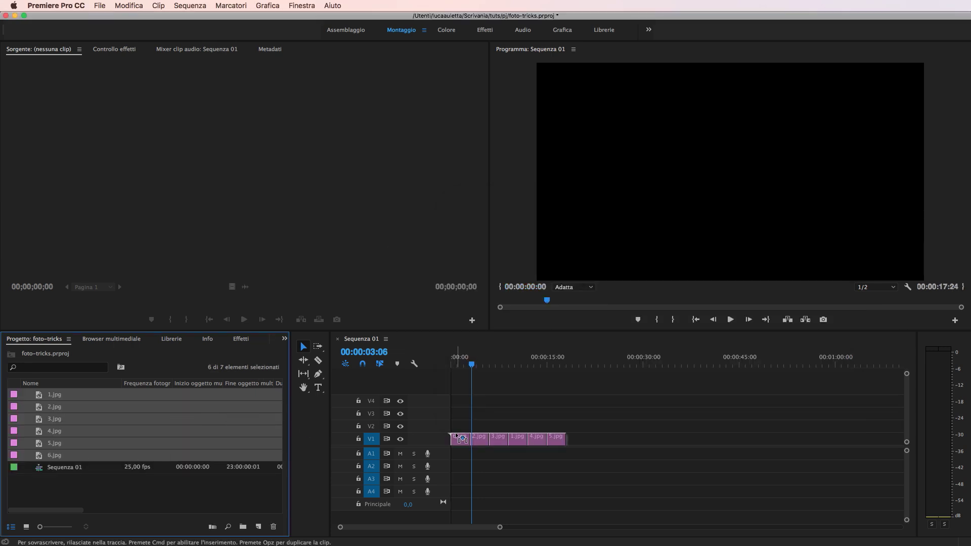
key("equal")
key("equal")
key("equal")
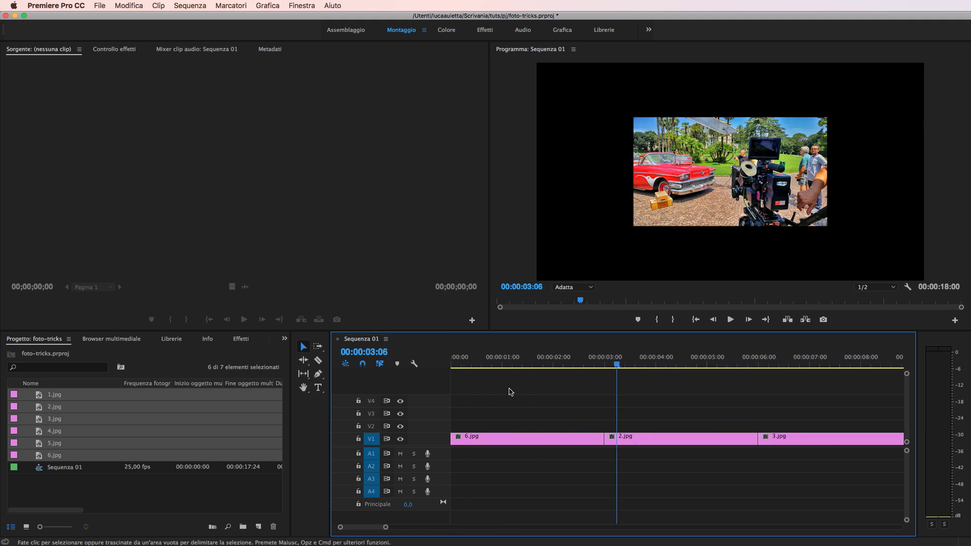
left_click_drag(574, 360, 606, 361)
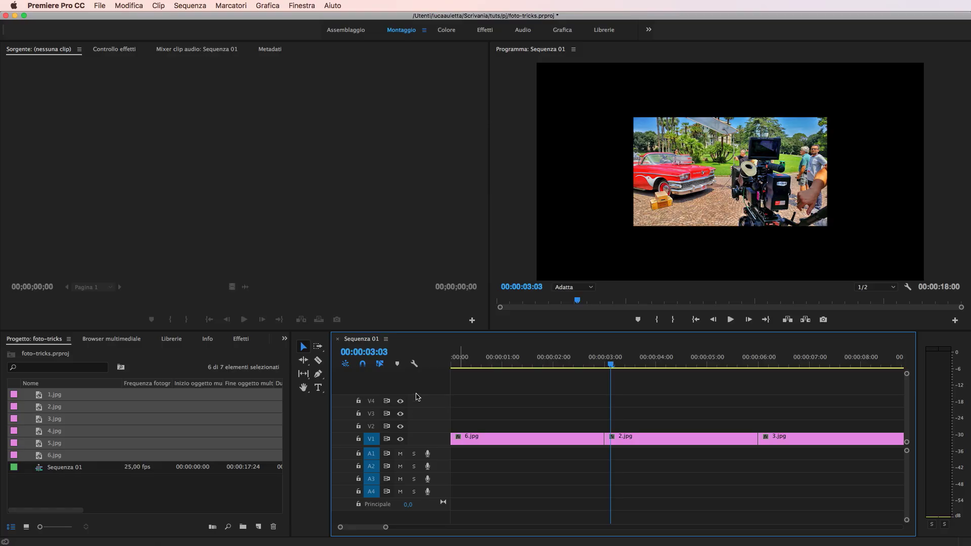
- Try Dissolvenza incrociata between 6.jpg/2.jpg and 2.jpg/3.jpg, then undo both
left_click(240, 340)
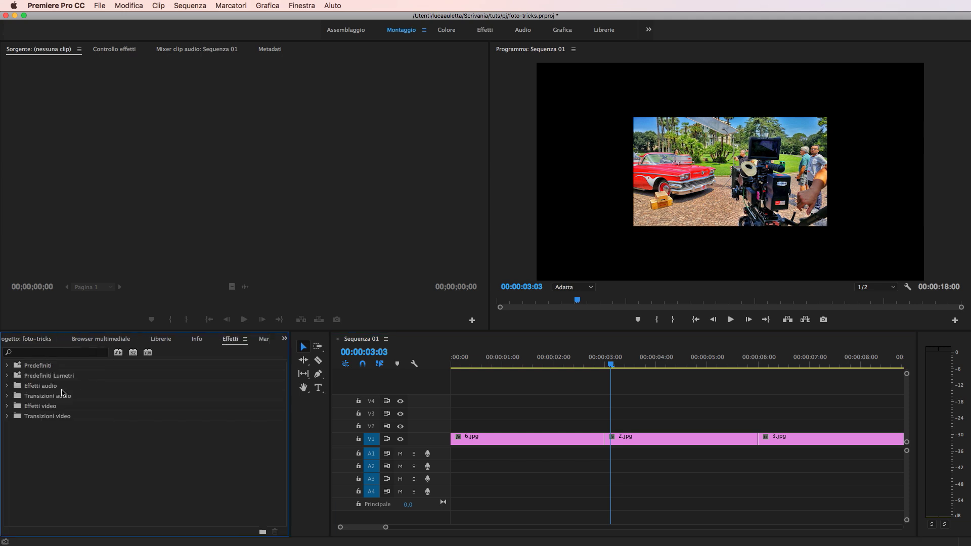
left_click(7, 416)
left_click(13, 436)
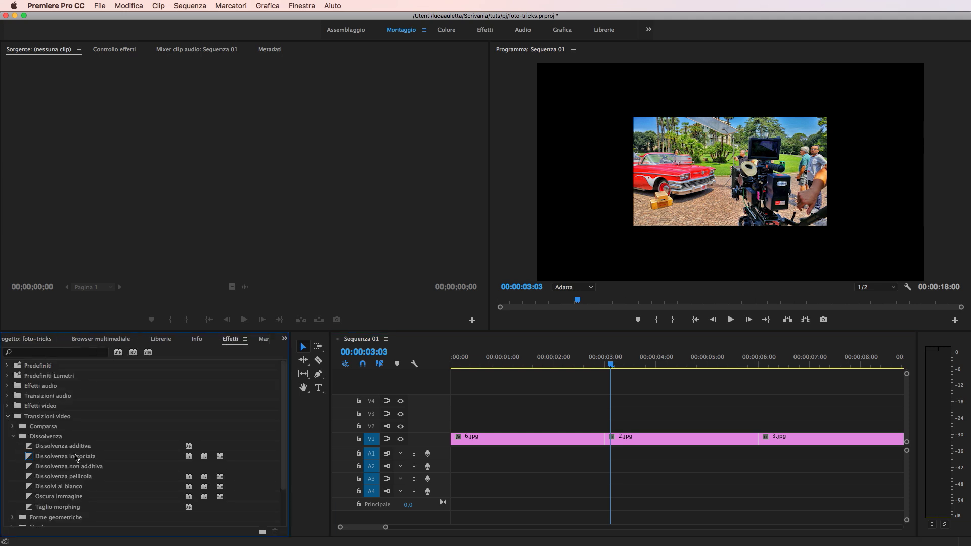
left_click_drag(75, 457, 606, 439)
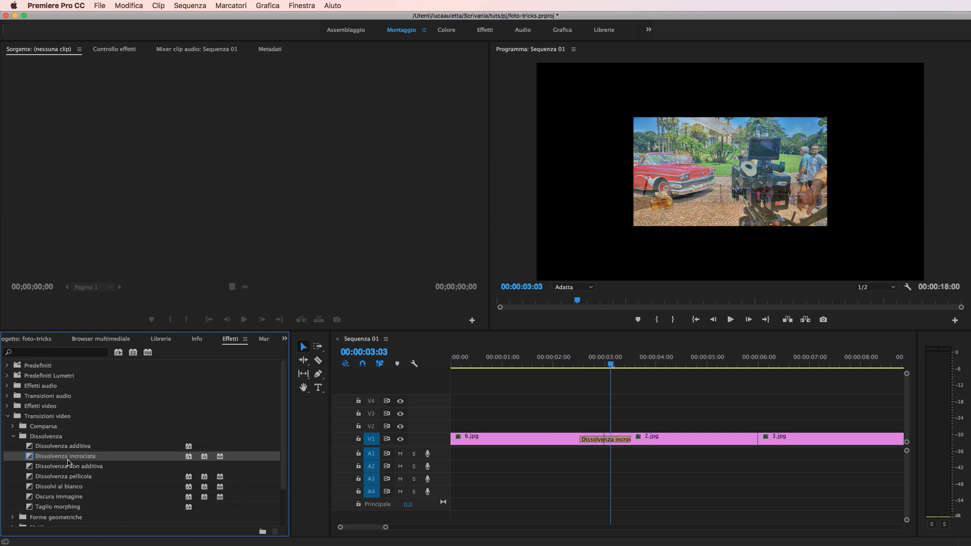
left_click_drag(69, 458, 754, 440)
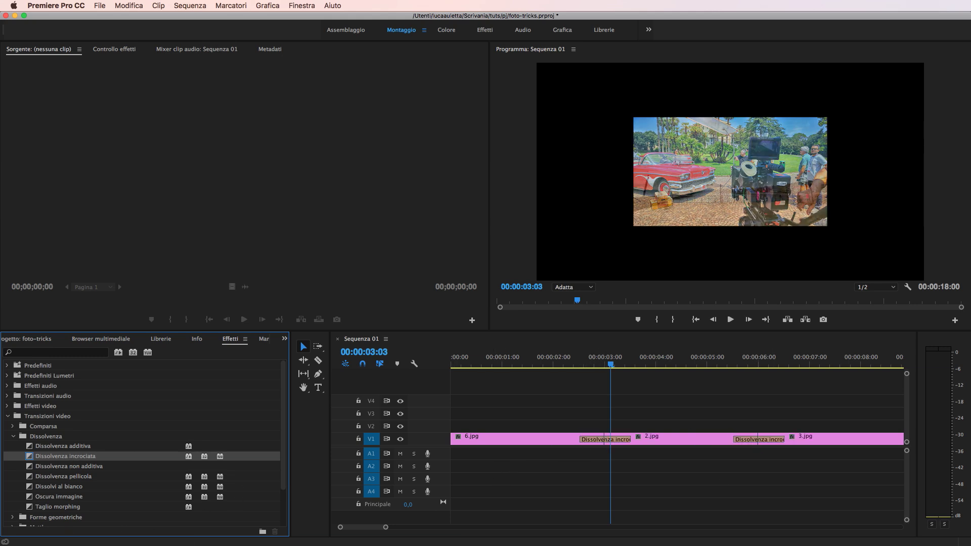
key("ctrl+z")
key("ctrl+z")
key("minus")
key("minus")
key("minus")
- Add a cross dissolve between 2.jpg and 3.jpg, then delete it again
left_click_drag(741, 446, 445, 436)
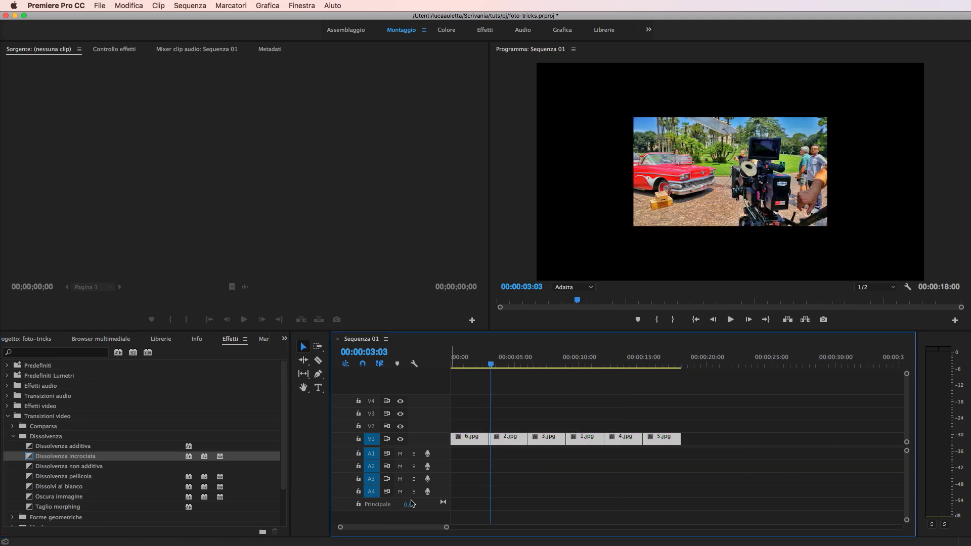
left_click_drag(65, 458, 528, 440)
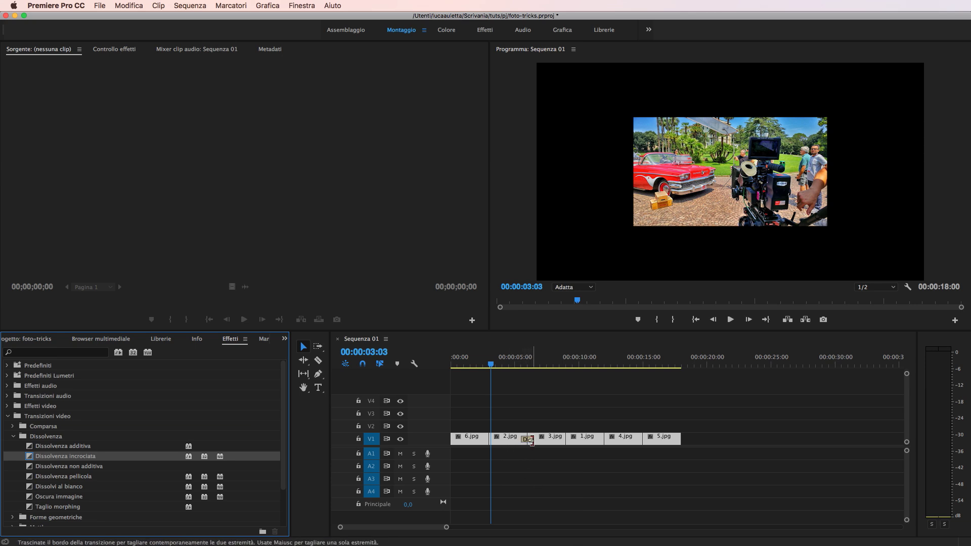
left_click(661, 451)
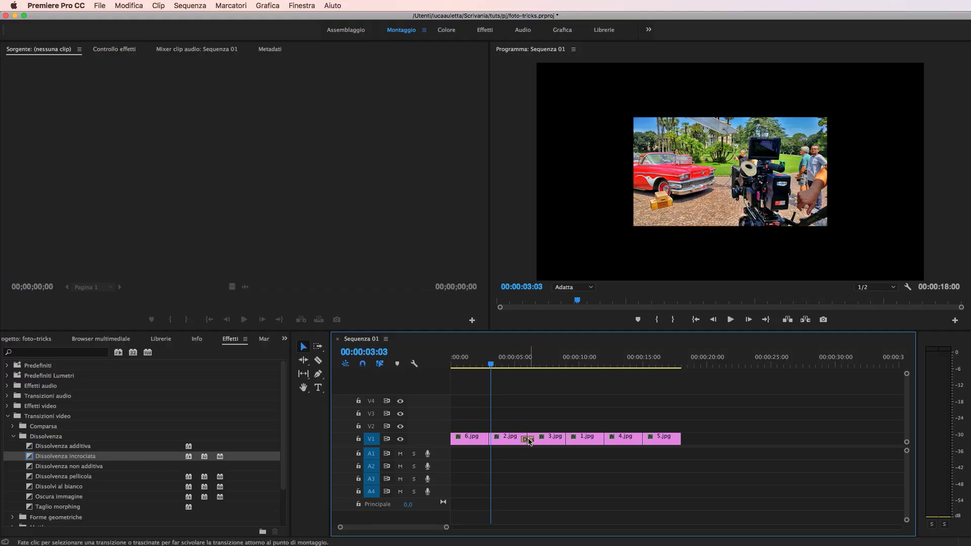
left_click(527, 439)
key("Delete")
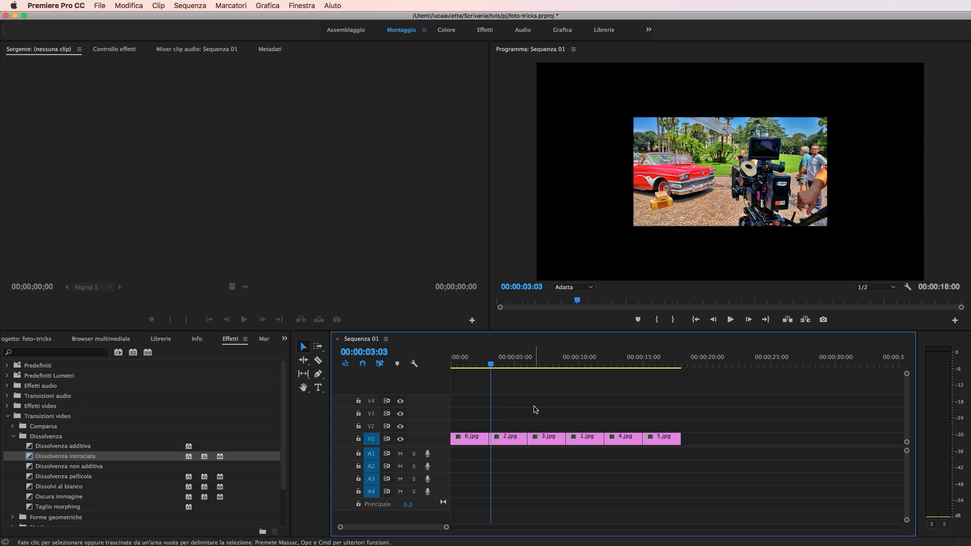
left_click(68, 6)
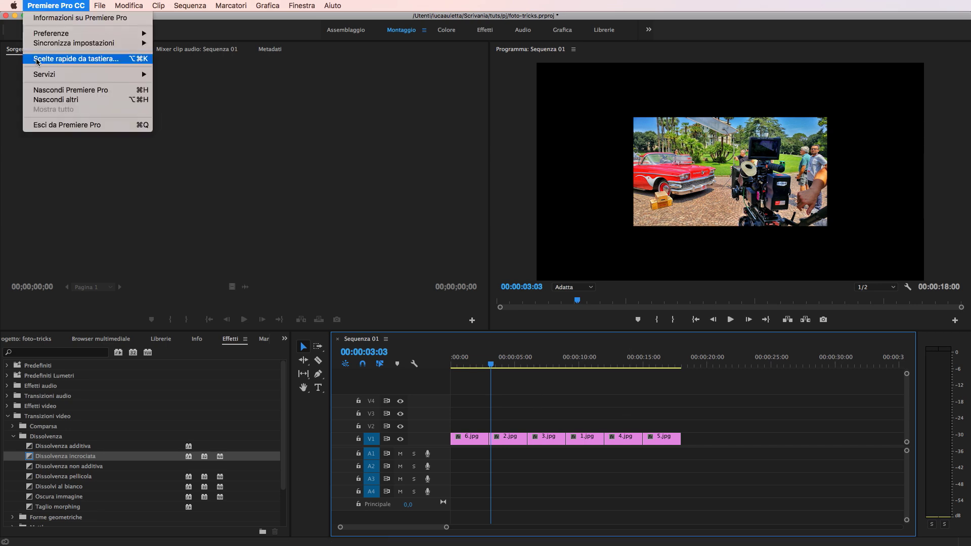
- Filter the Keyboard Shortcuts list by 'dissolv' and widen the Command column
left_click(93, 61)
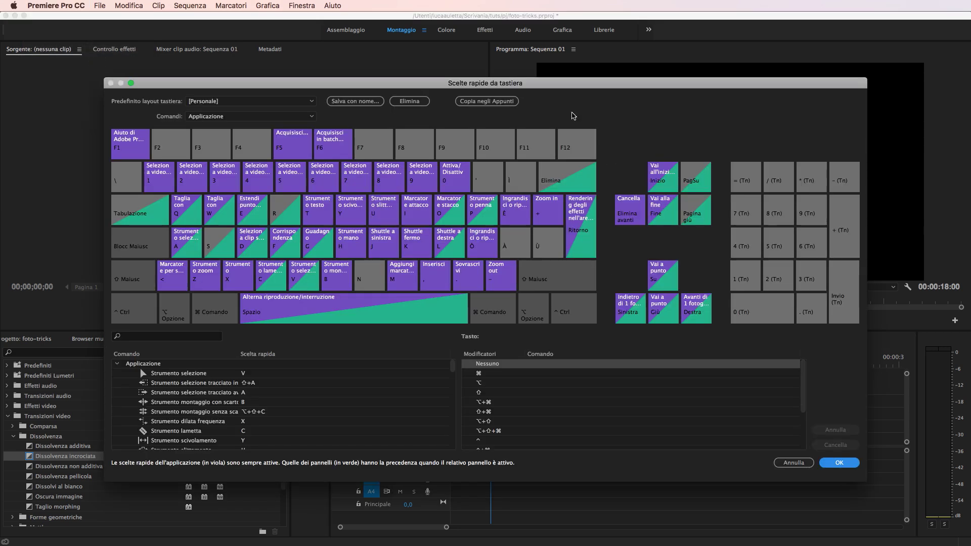
left_click_drag(558, 83, 495, 72)
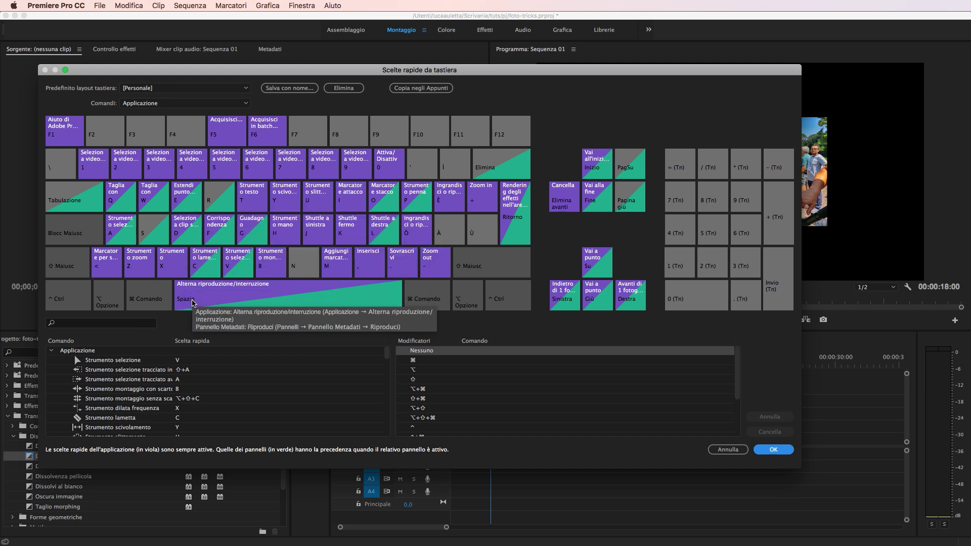
left_click(115, 324)
type("disso")
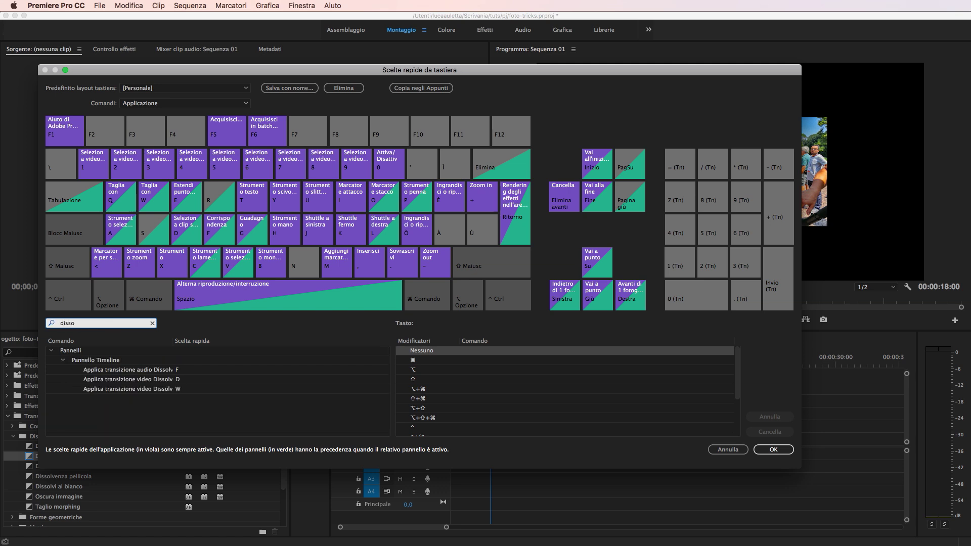
type("lvenza")
left_click_drag(173, 344, 267, 344)
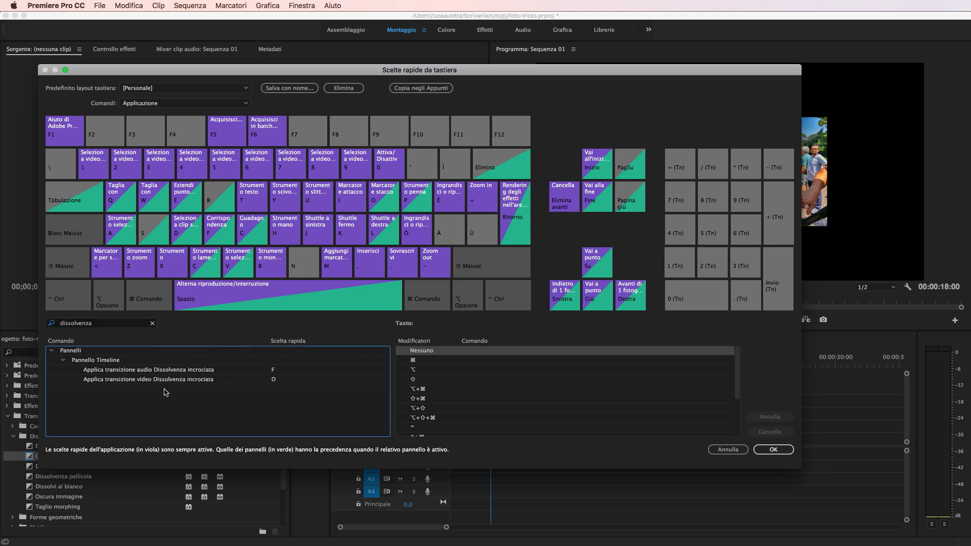
left_click(110, 323)
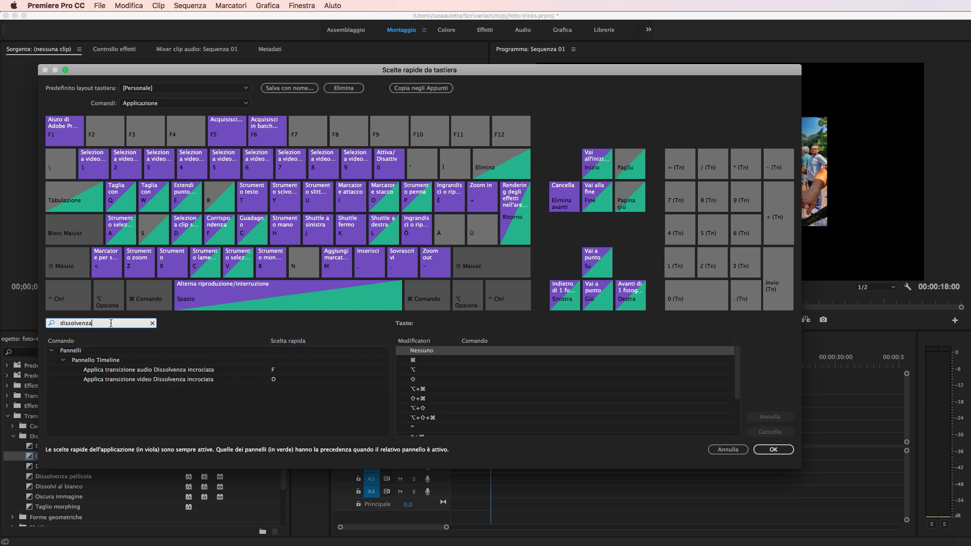
key("BackSpace")
key("BackSpace")
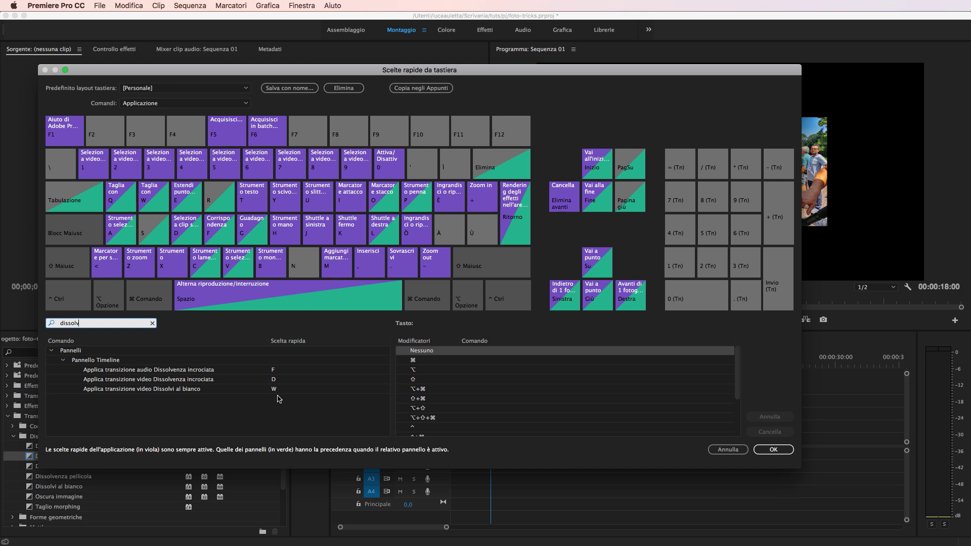
- Clear the existing video cross-dissolve and Dissolvi al bianco shortcuts and shorten the search
left_click(275, 370)
left_click(275, 381)
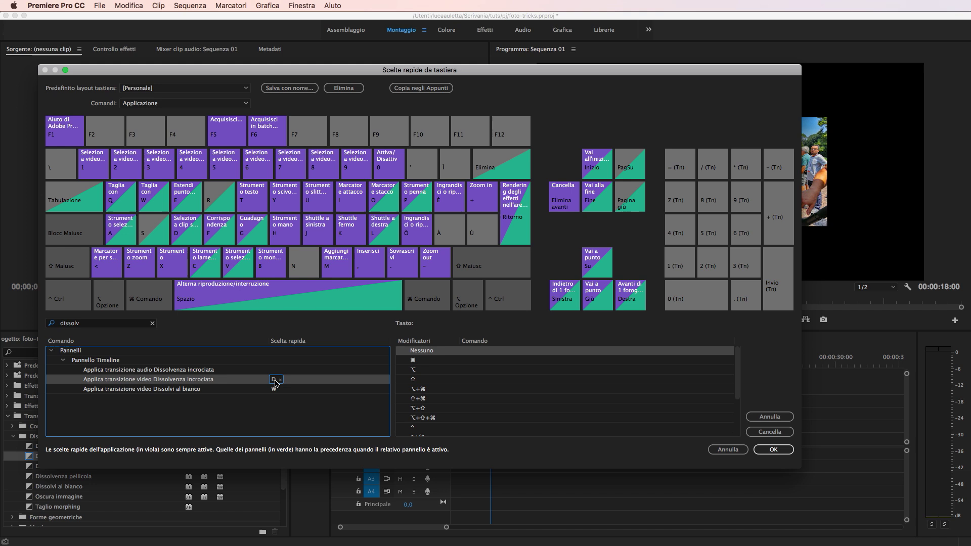
left_click(280, 379)
left_click(276, 390)
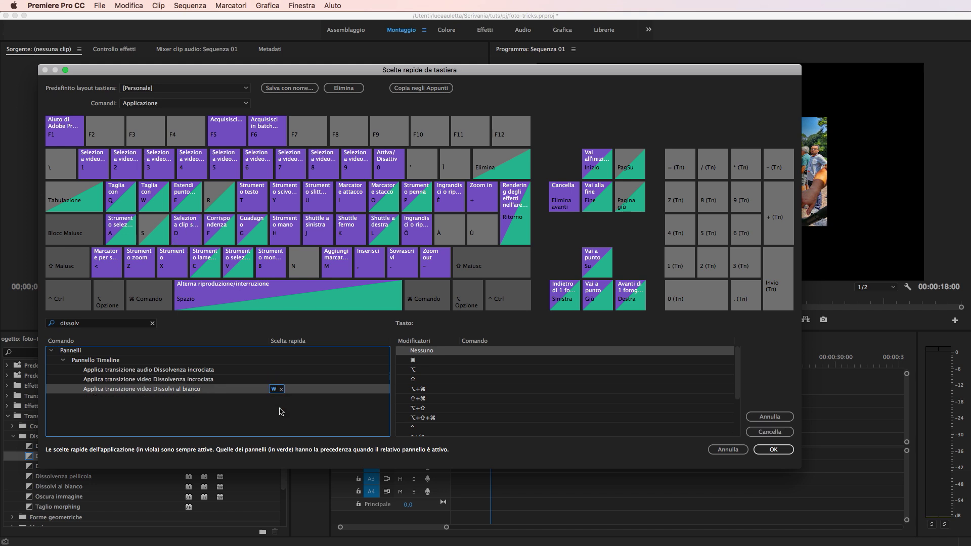
left_click(281, 411)
left_click(276, 390)
left_click(281, 389)
left_click(102, 323)
key("BackSpace")
key("BackSpace")
key("BackSpace")
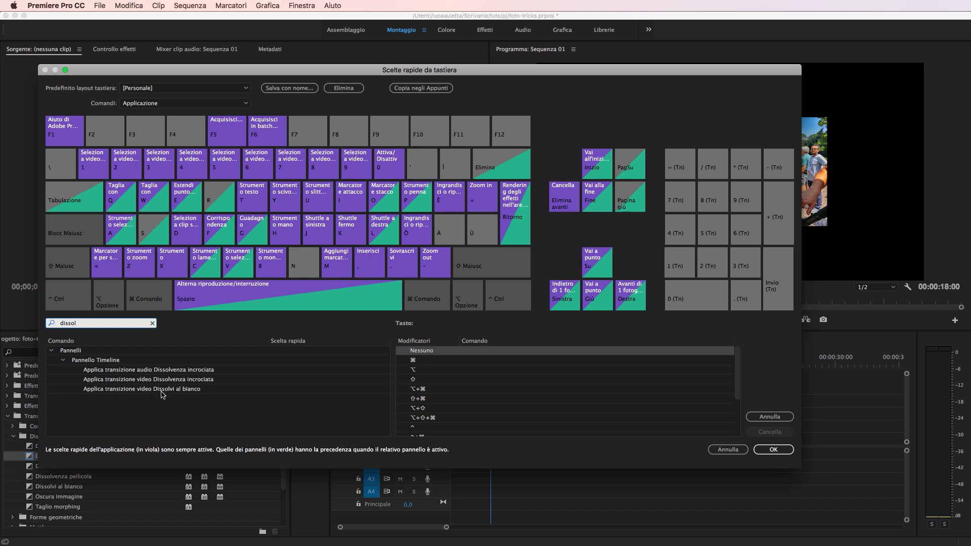
- Assign W to Dissolvi al bianco, D to video and F to audio cross-dissolve, then select all V1 clips
left_click(238, 389)
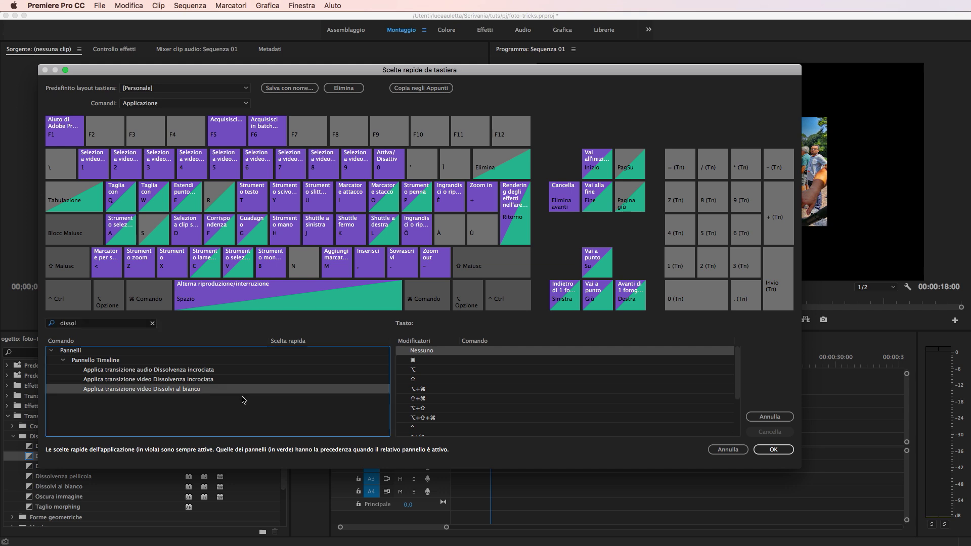
left_click(290, 390)
key("w")
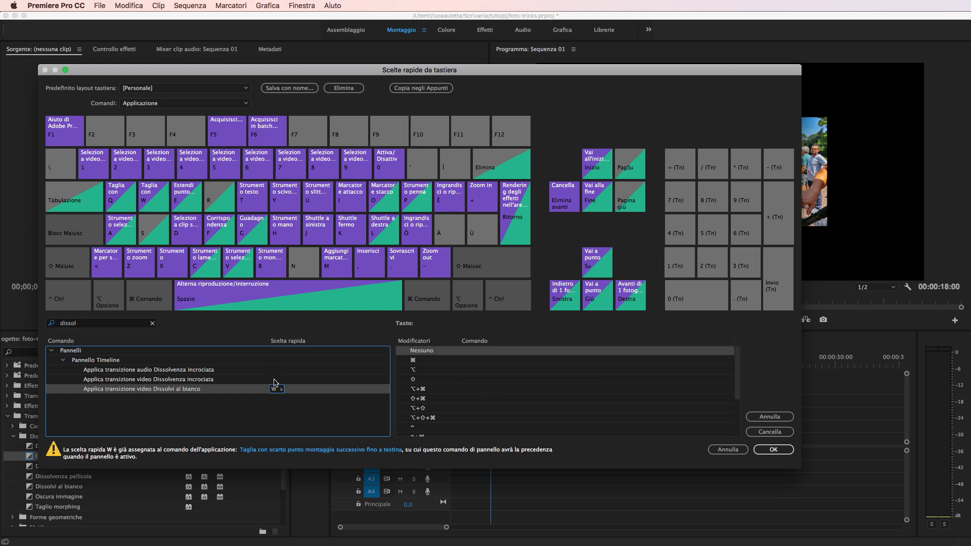
left_click(274, 381)
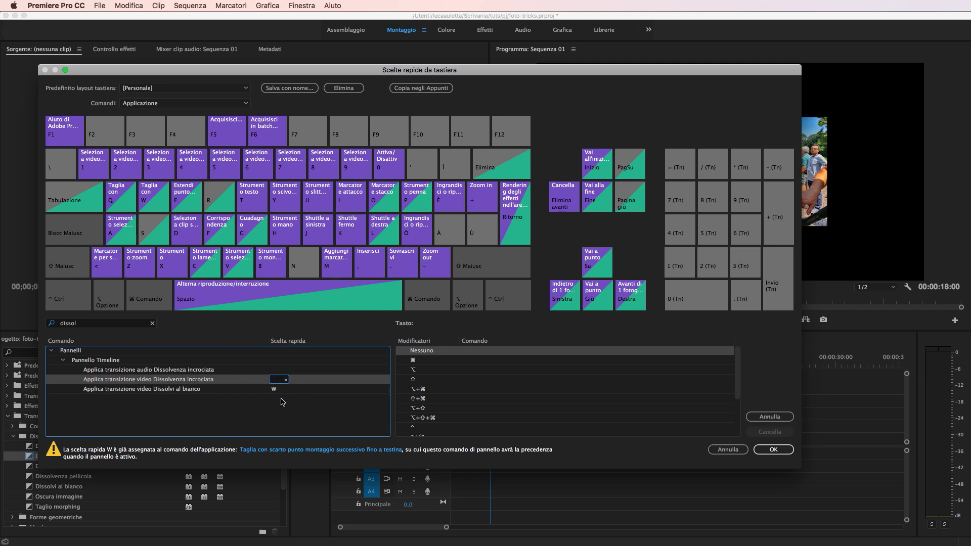
key("d")
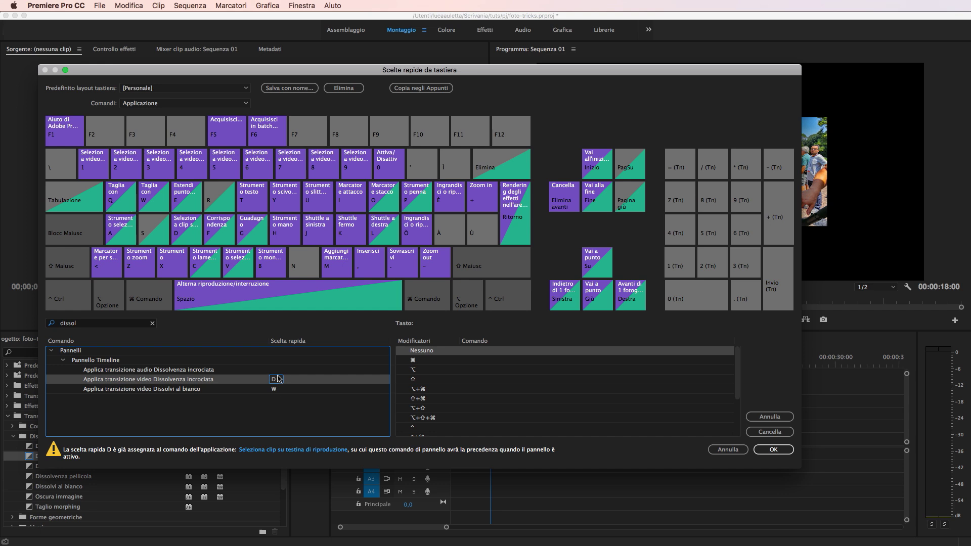
left_click(275, 371)
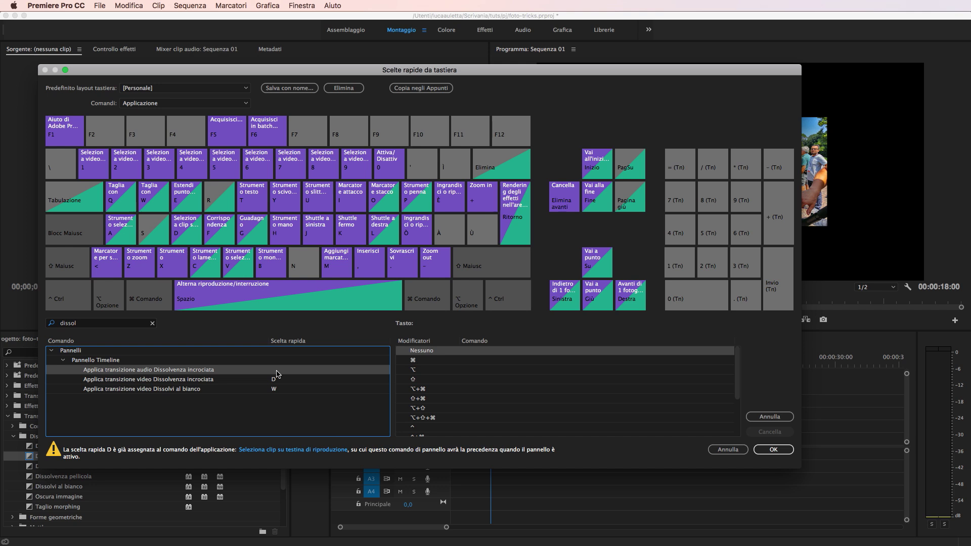
left_click(276, 371)
key("f")
left_click(278, 408)
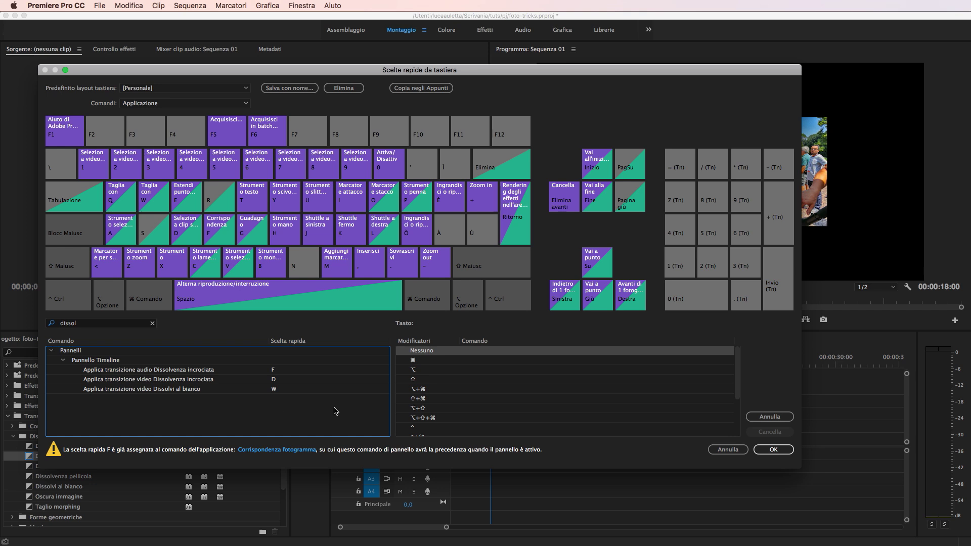
left_click(773, 450)
mouse_move(772, 402)
left_mouse_down()
mouse_move(557, 422)
mouse_move(448, 457)
left_mouse_up()
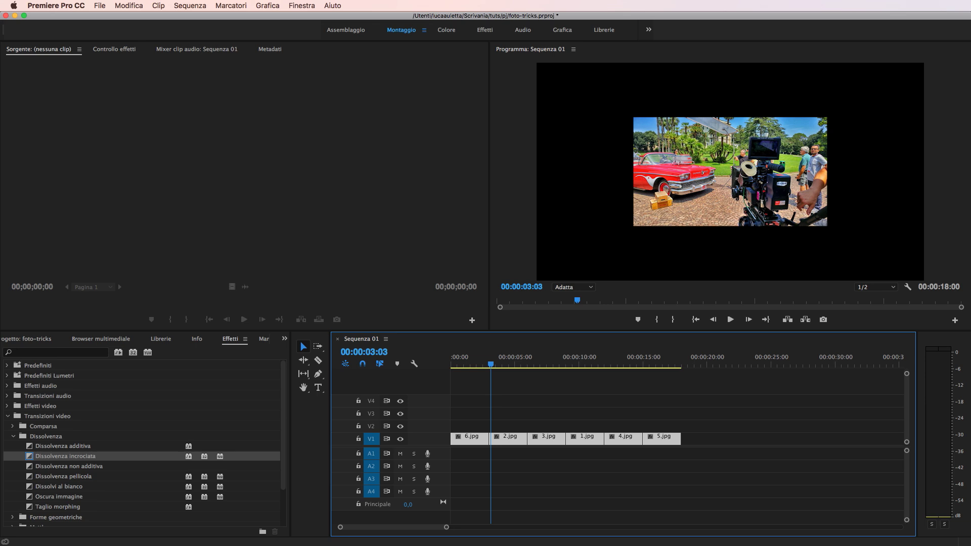
- Apply cross dissolves to all selected V1 photos with Shift+D and play the sequence
key("shift+d")
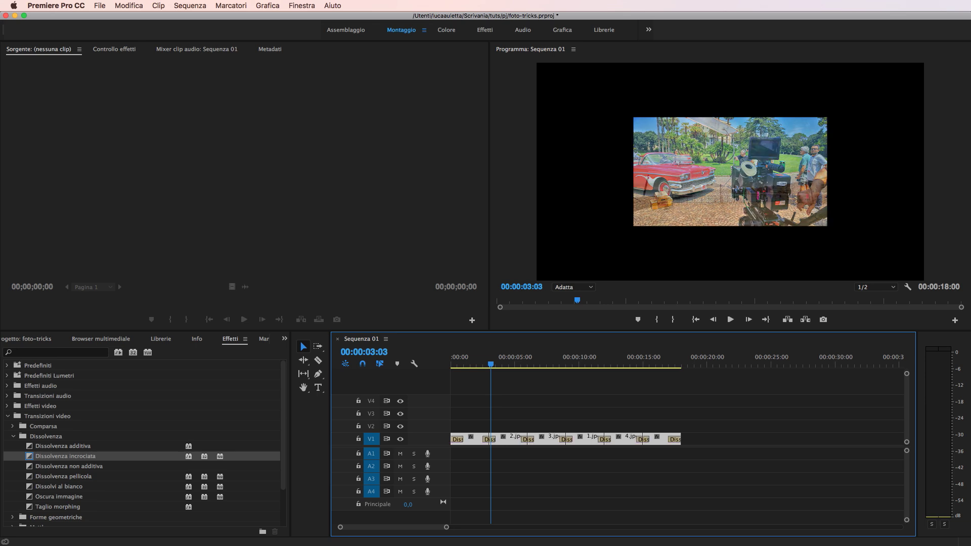
key("space")
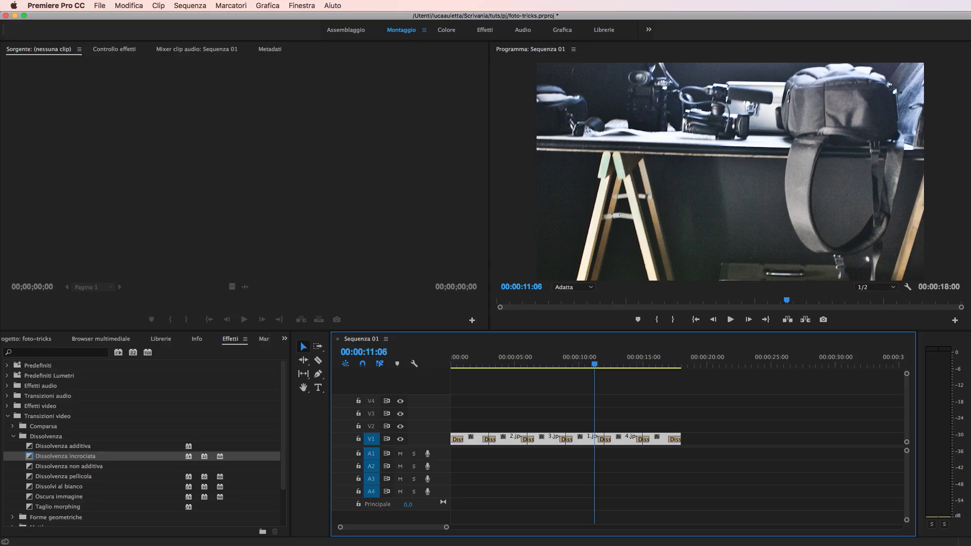
left_click(796, 436)
left_click_drag(582, 368, 483, 366)
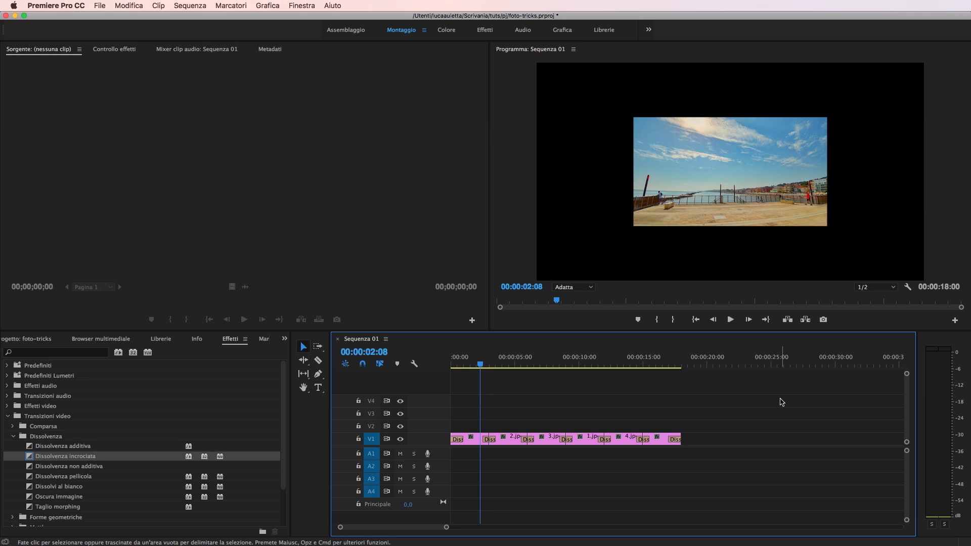
- Select the V1 clips and open their context menu, closing it without choosing anything
left_click_drag(800, 384, 452, 454)
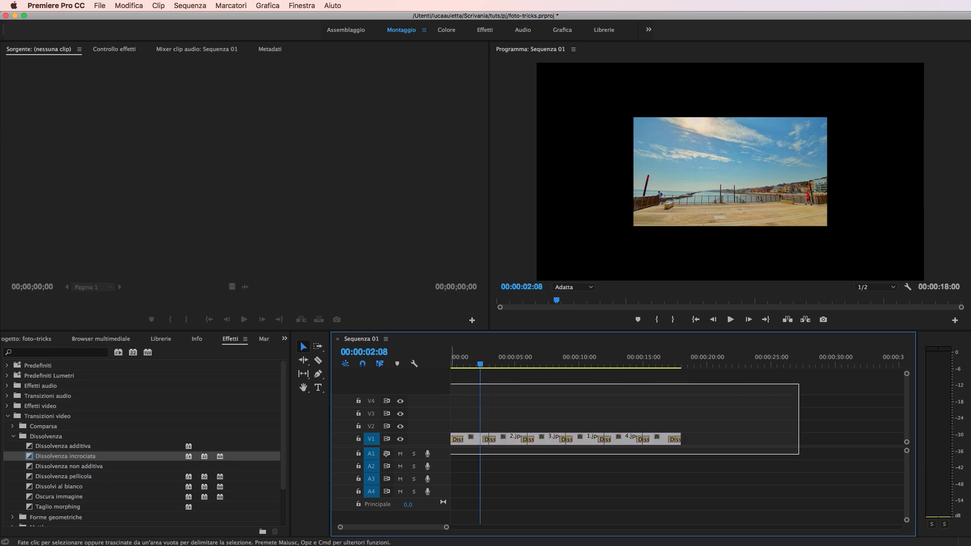
left_click_drag(767, 394, 462, 464)
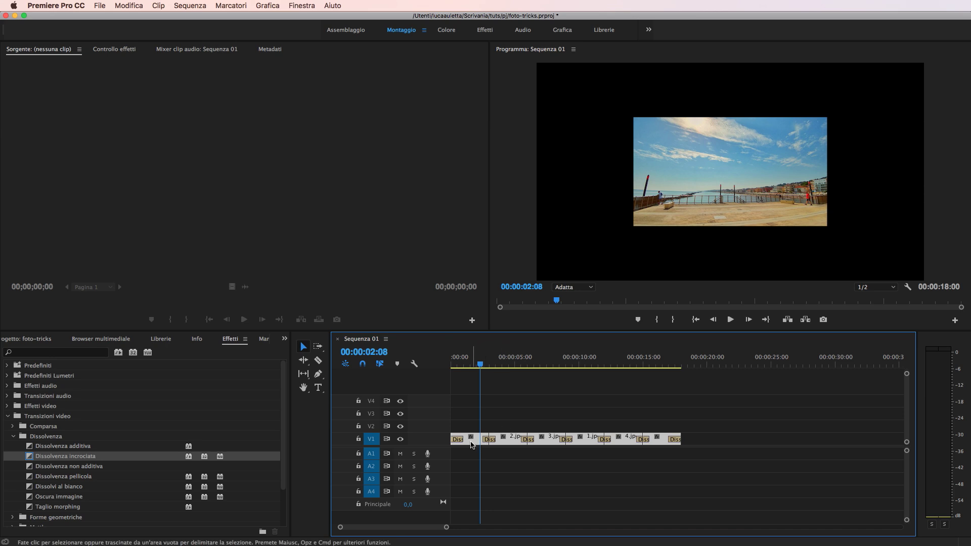
right_click(471, 443)
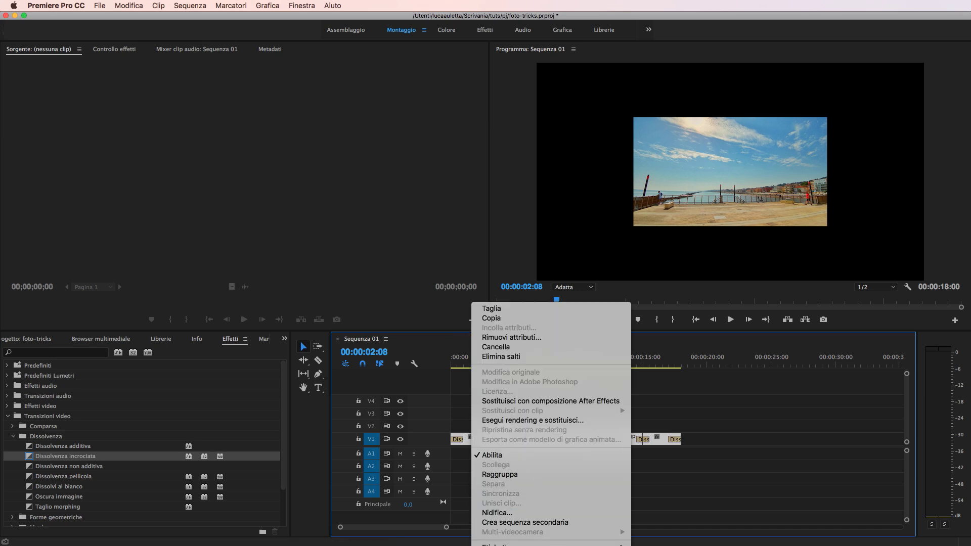
right_click(474, 443)
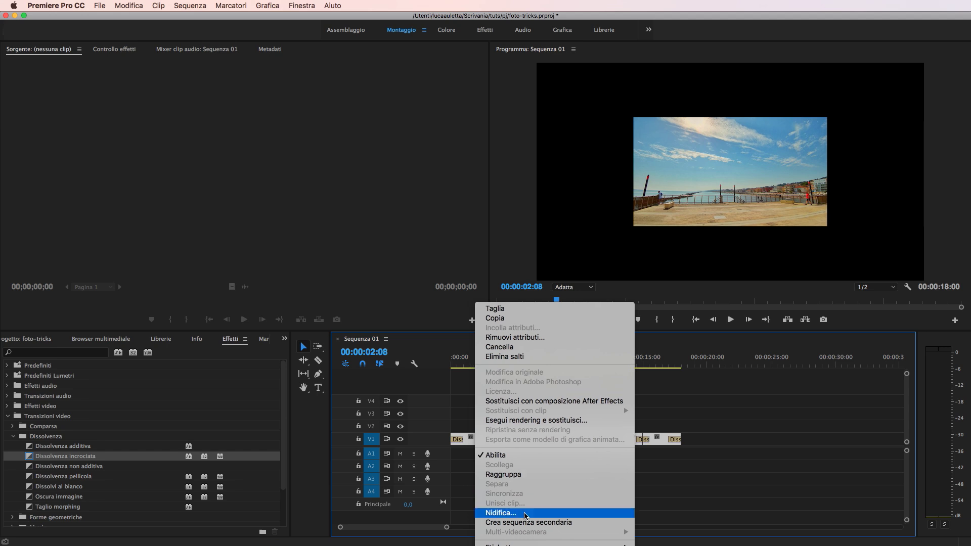
left_click(505, 545)
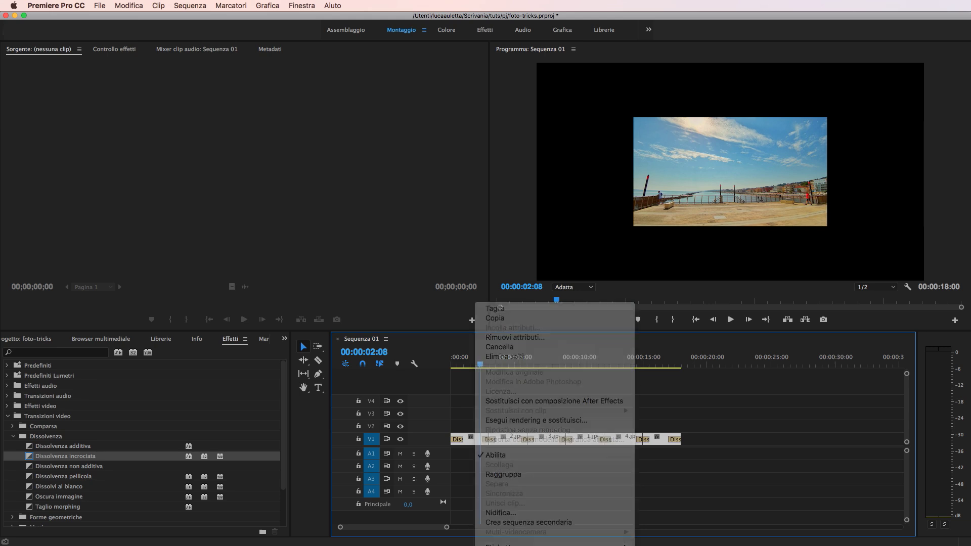
left_click(485, 372)
mouse_move(485, 370)
left_mouse_down()
mouse_move(472, 367)
mouse_move(551, 360)
mouse_move(550, 375)
left_mouse_up()
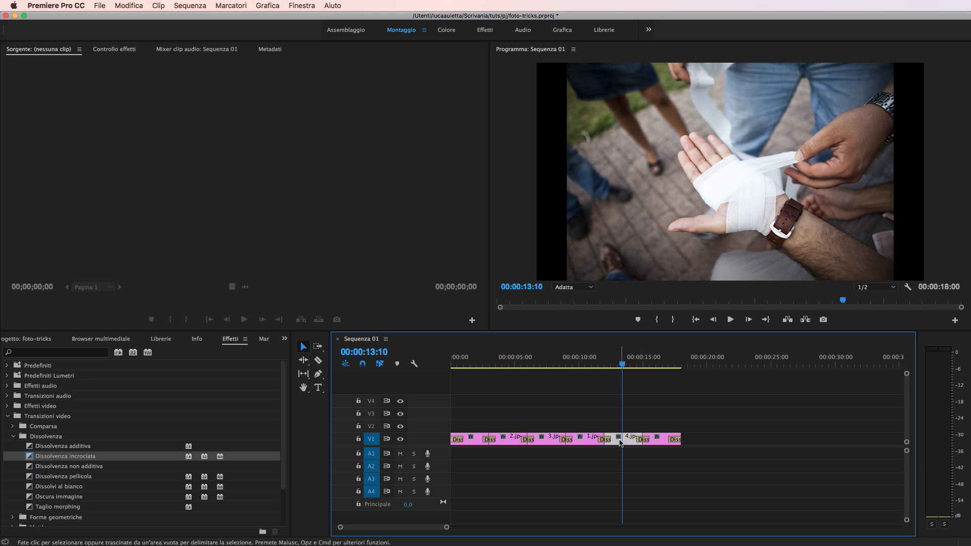
- Set 4.jpg's Scala to about 121 in Effect Controls
left_click_drag(704, 413, 474, 444)
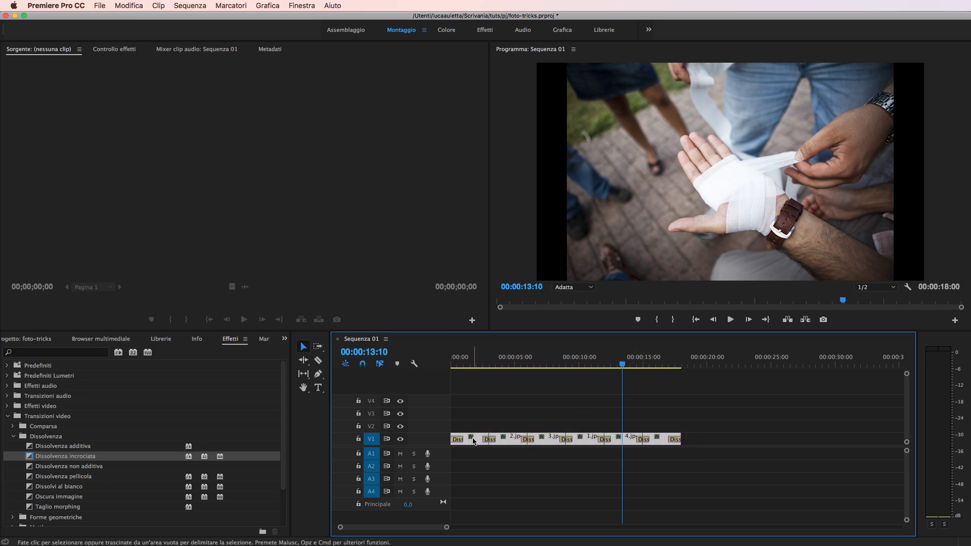
left_click(559, 403)
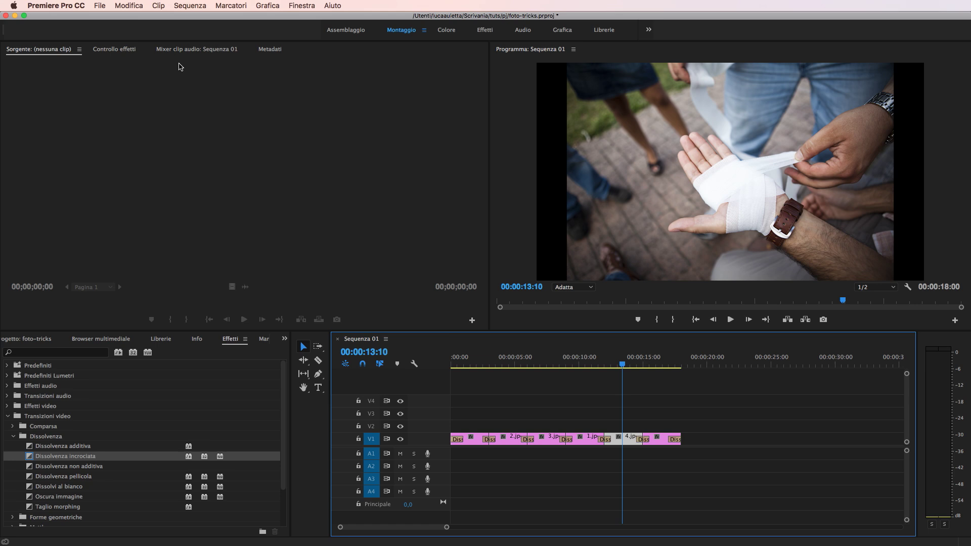
left_click(122, 51)
left_click_drag(184, 112, 194, 112)
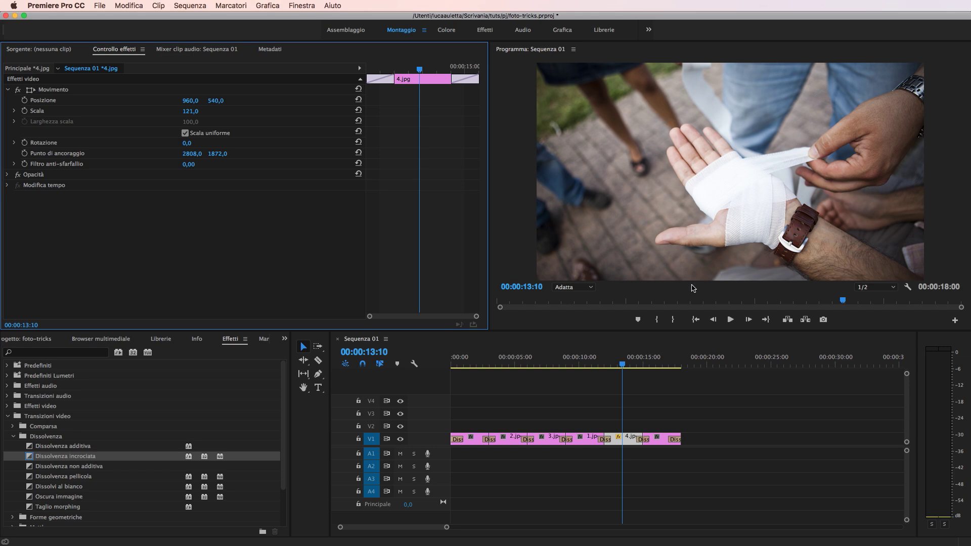
- Undo the 4.jpg scale, then paste the V1 clips onto target track V2 at time 0
key("super+z")
left_click(728, 411)
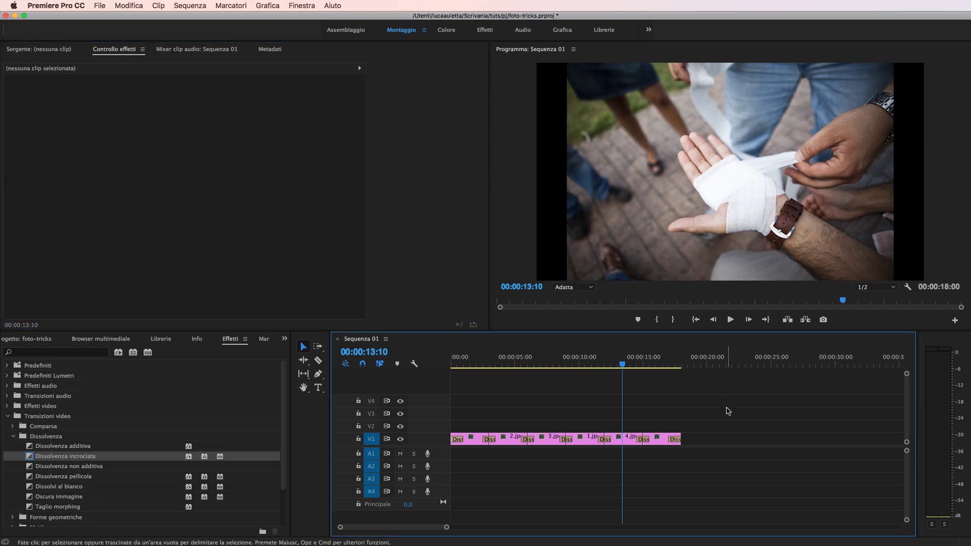
left_click_drag(780, 411, 452, 449)
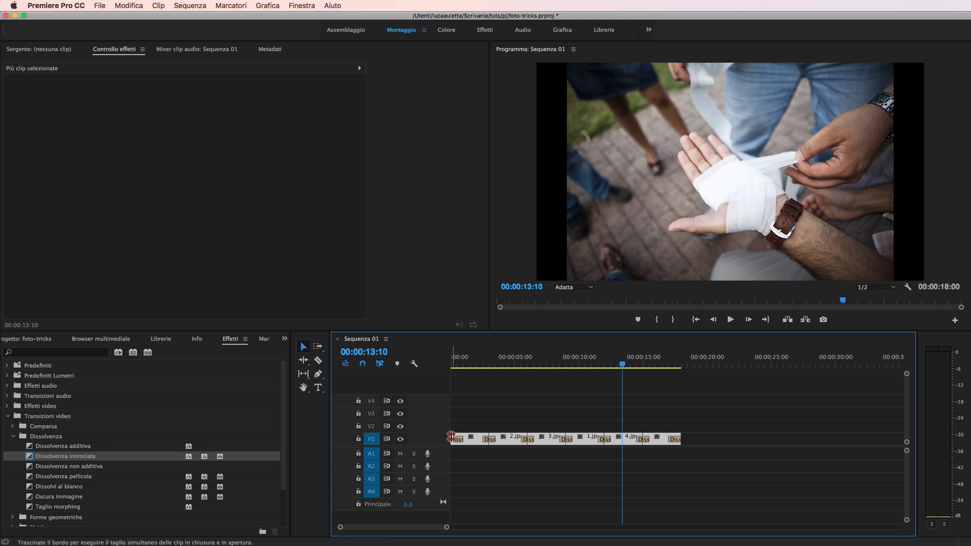
left_click(371, 441)
left_click(368, 427)
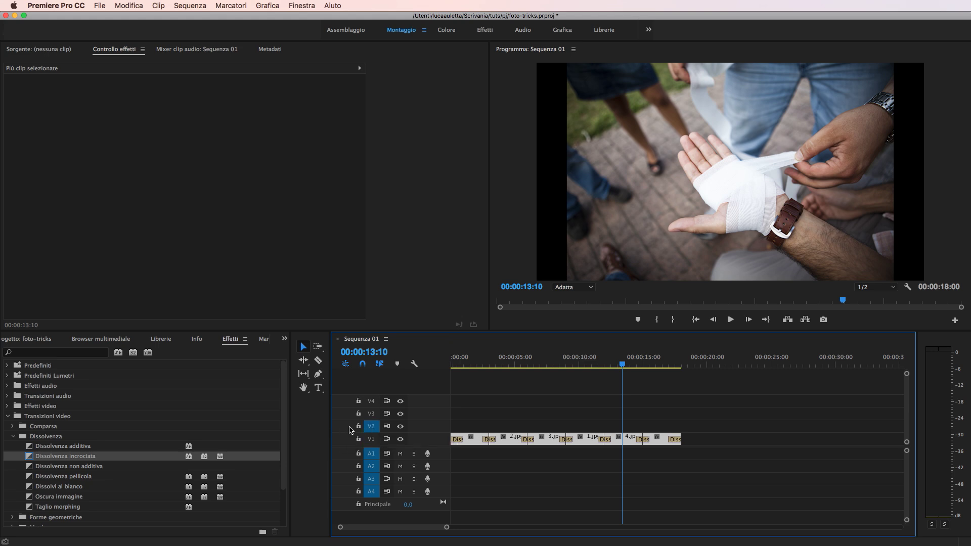
left_click(556, 395)
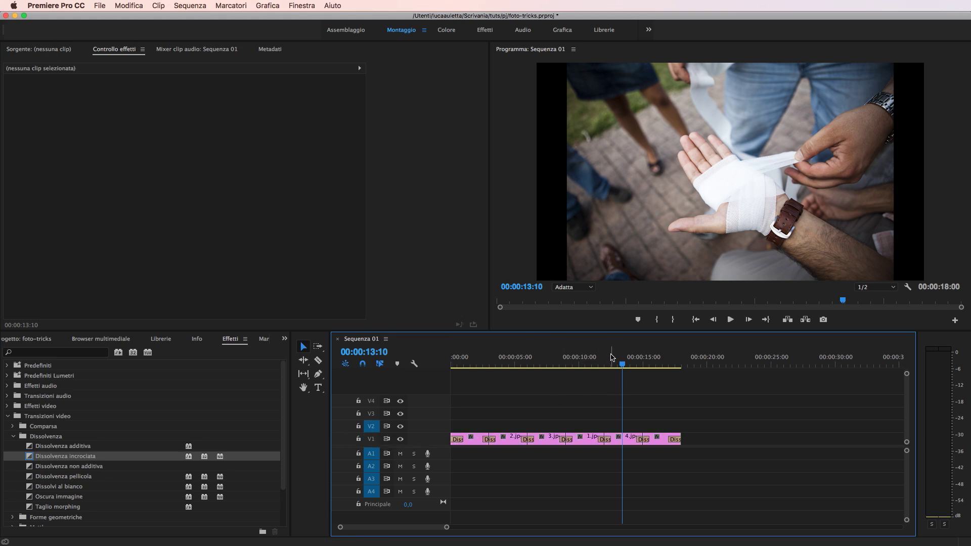
left_click_drag(613, 359, 401, 358)
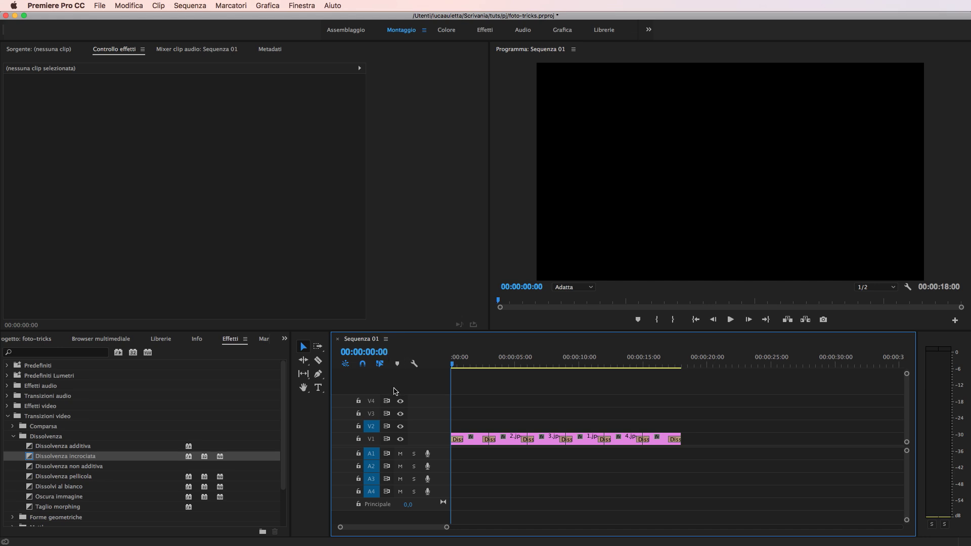
key("cmd+v")
- Preview the duplicated photos around 10 and 15 seconds and select 5.jpg on V1
left_click(562, 383)
left_click(489, 359)
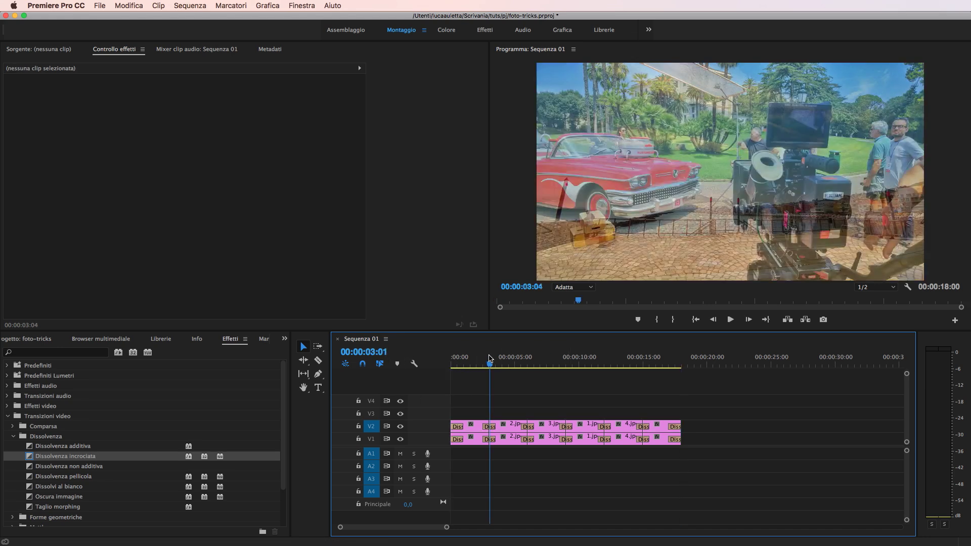
mouse_move(489, 358)
left_mouse_down()
mouse_move(588, 363)
mouse_move(578, 362)
left_mouse_up()
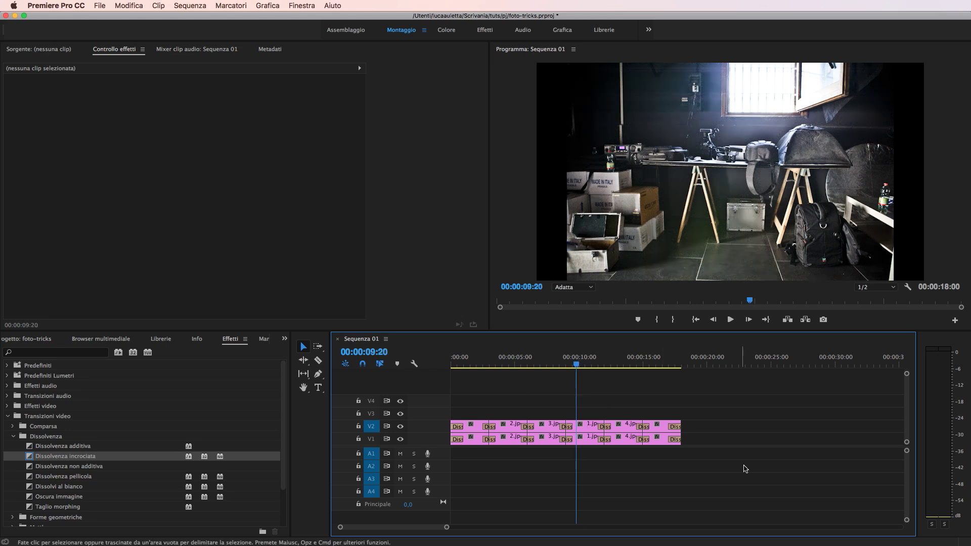
left_click_drag(636, 362, 655, 363)
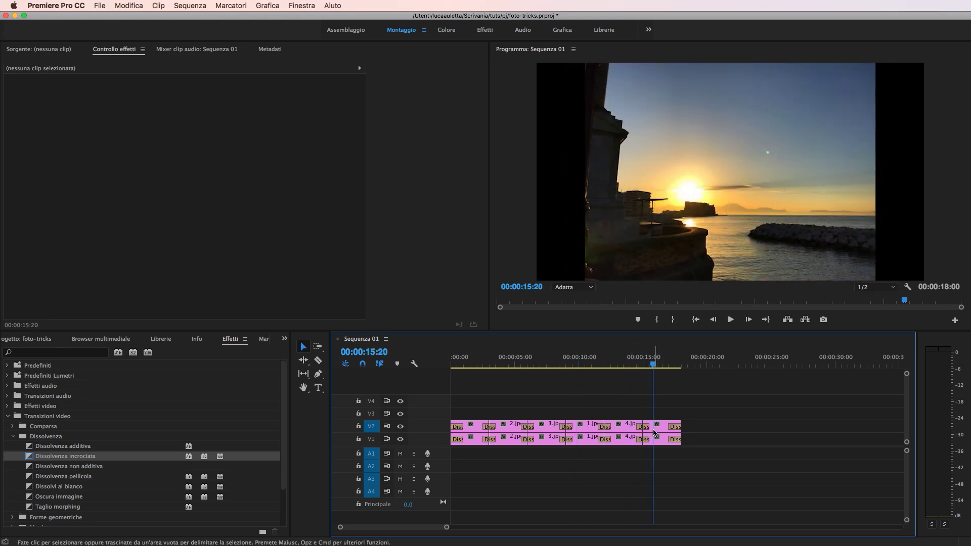
left_click(656, 441)
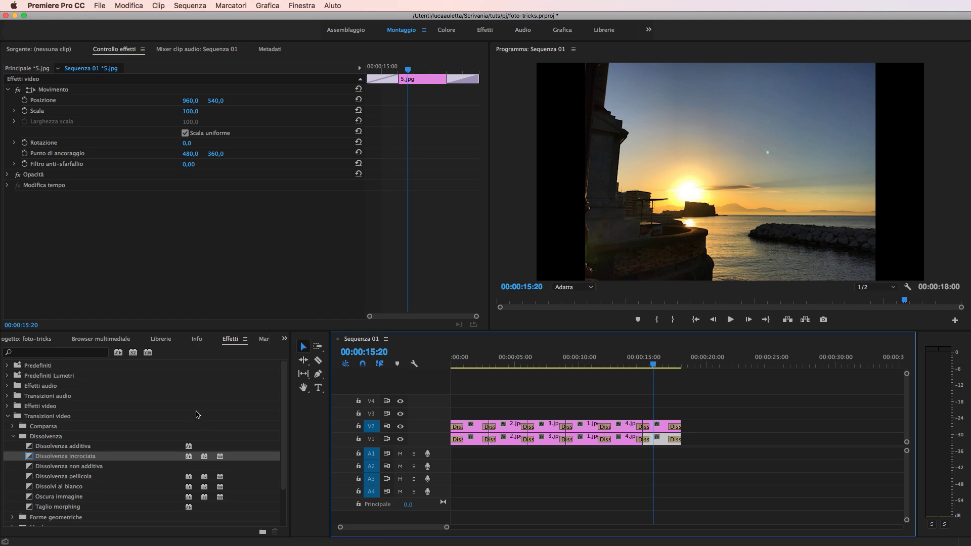
- Scale the 5.jpg copy to 143 and apply Sfocatura gaussiana to it
left_click_drag(191, 111, 212, 111)
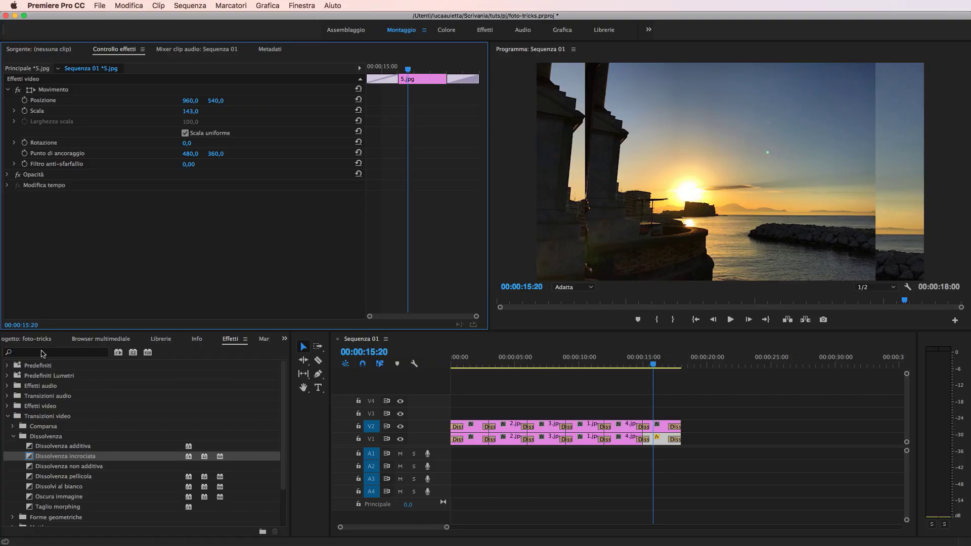
type("sfocatura")
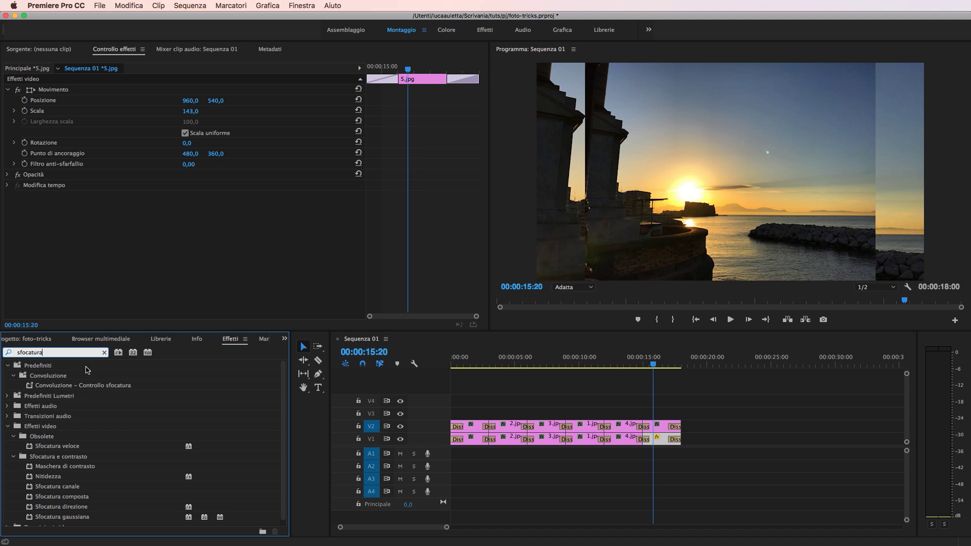
scroll(83, 473, "down", 1)
mouse_move(81, 511)
left_mouse_down()
mouse_move(129, 228)
mouse_move(226, 222)
mouse_move(196, 218)
left_mouse_up()
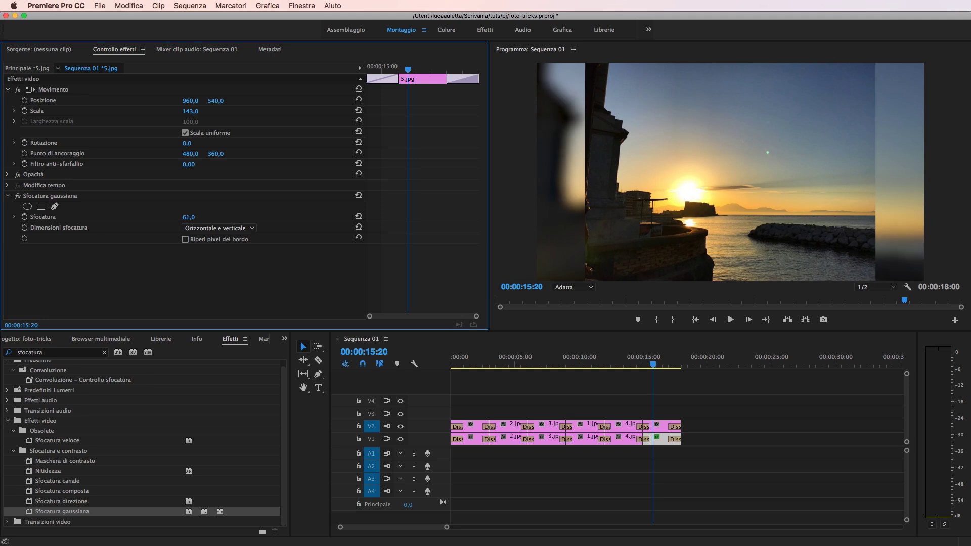
- Set Sfocatura to 50 and enable Ripeti pixel del bordo
left_click_drag(188, 218, 181, 218)
left_click(195, 217)
type("50")
key("Return")
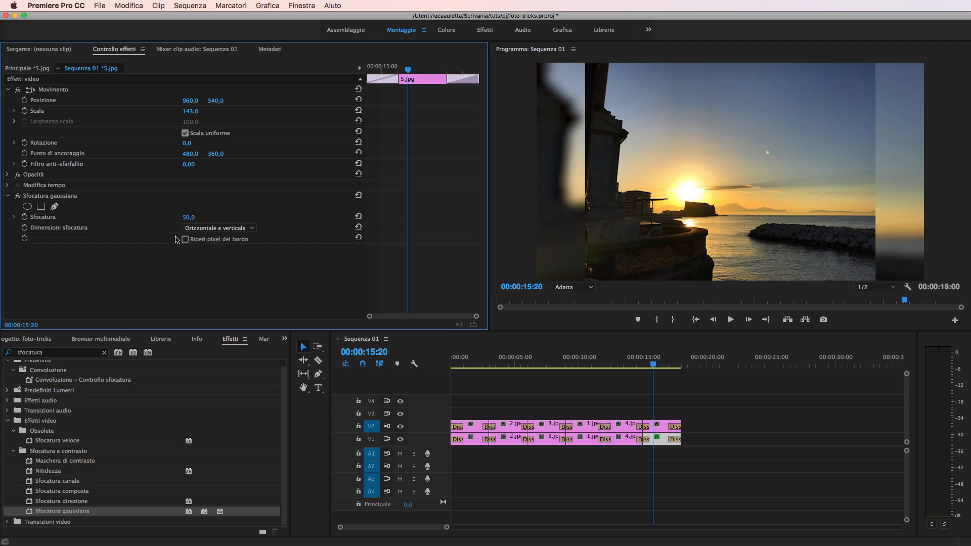
left_click(189, 241)
left_click(208, 260)
left_click_drag(653, 365, 658, 365)
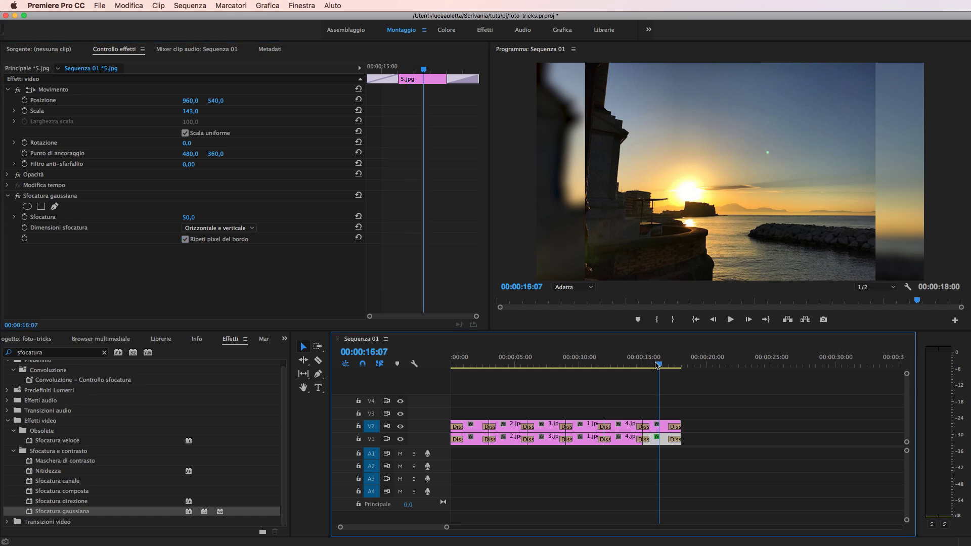
- Copy the Gaussian blur and Movimento settings, then select all V1 background clips
left_click(196, 301)
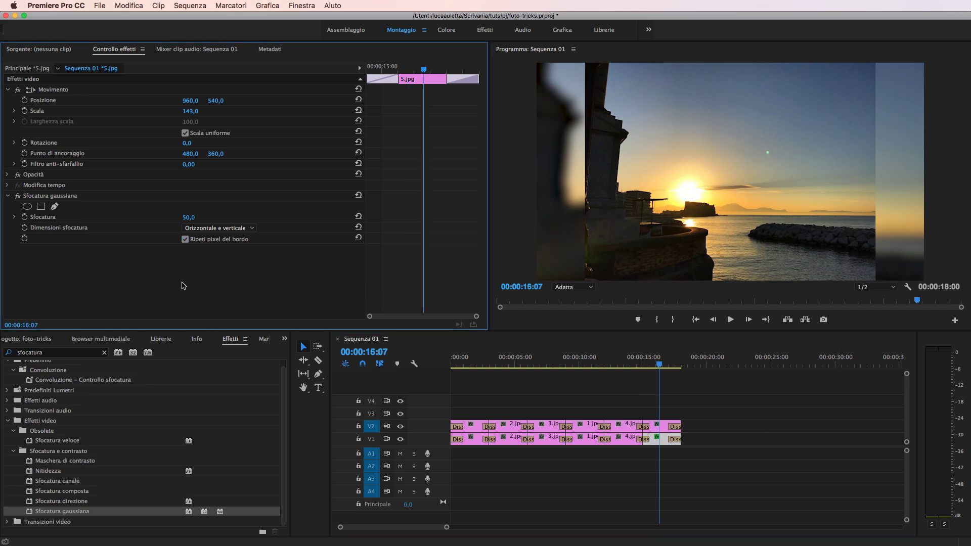
left_click(45, 197)
left_click(48, 90, "super")
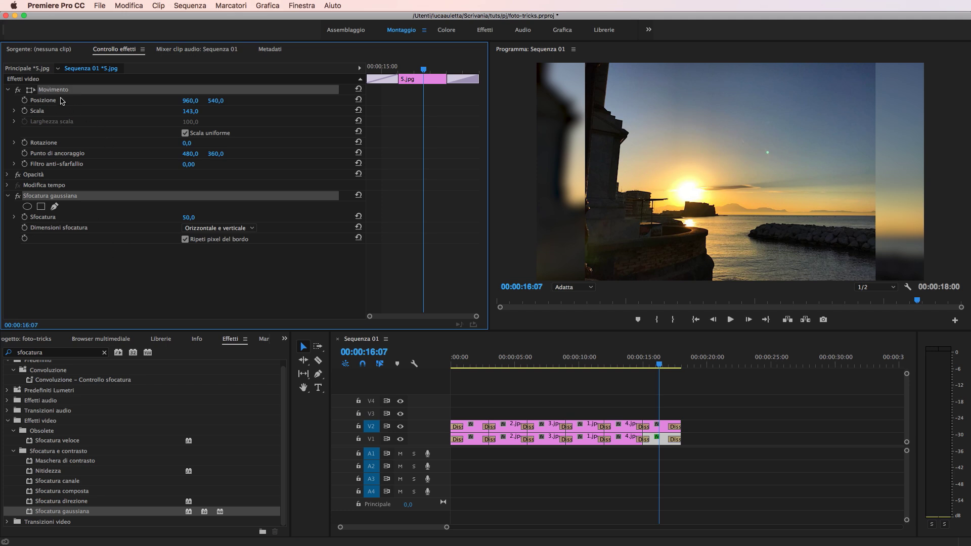
left_click_drag(636, 468, 443, 447)
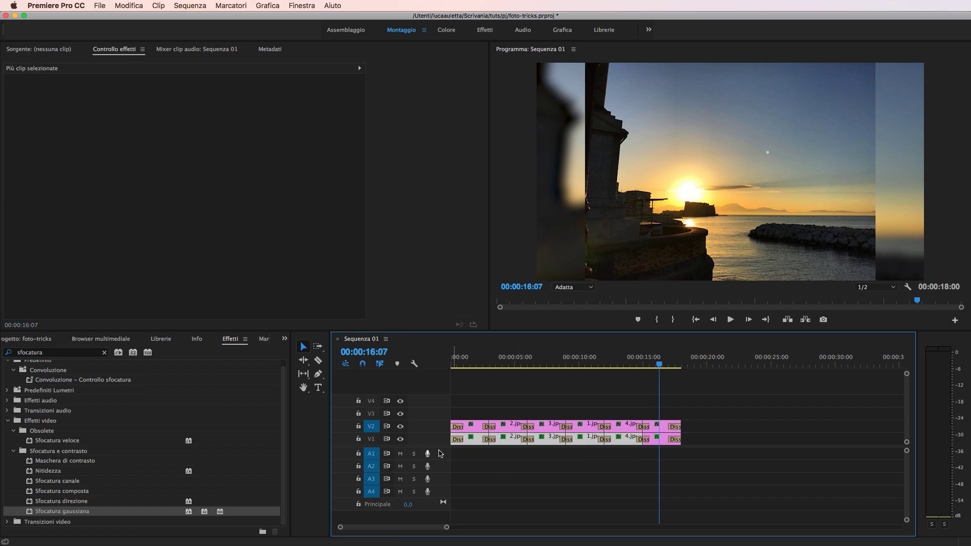
- Scrub from the bandage photo to the room photo near 10 seconds to check the blurred backdrops
left_click(605, 466)
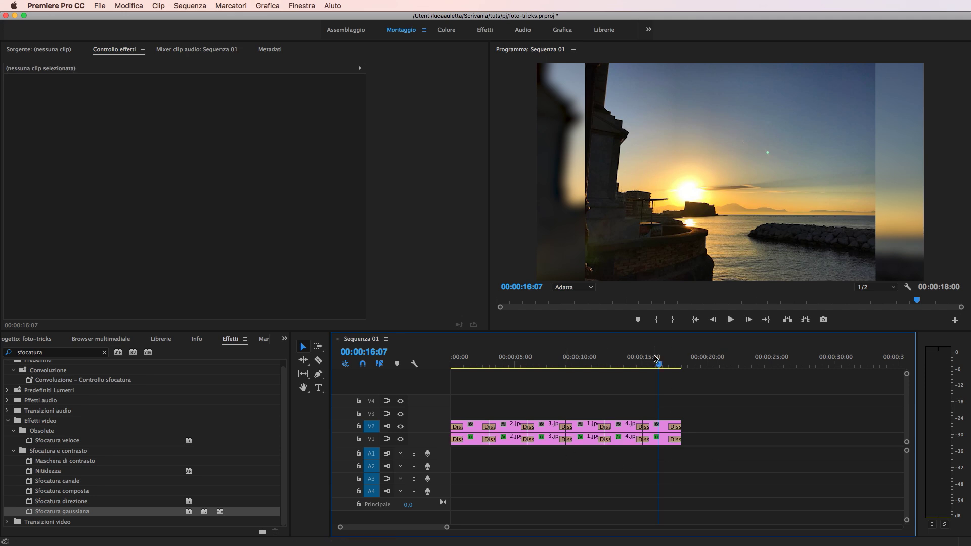
left_click_drag(657, 362, 622, 362)
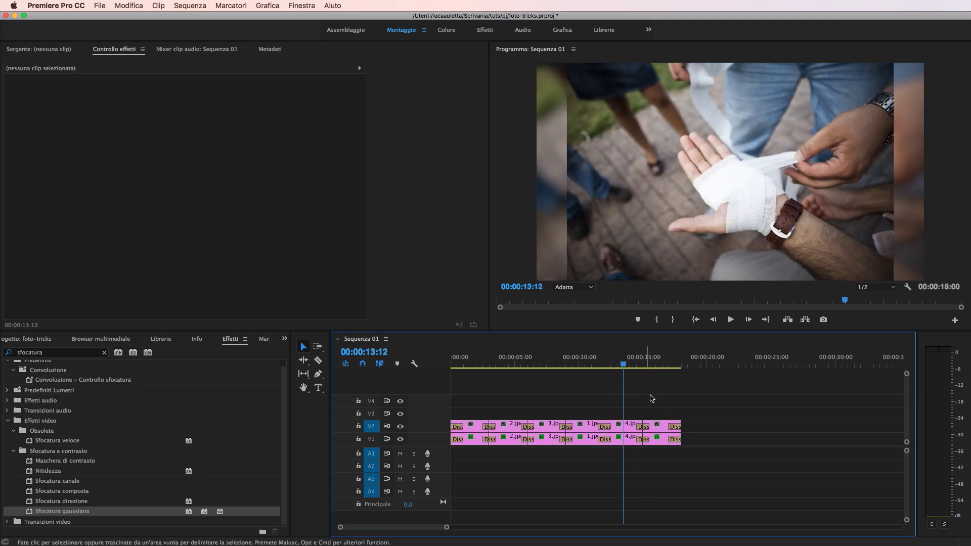
left_click_drag(626, 364, 508, 376)
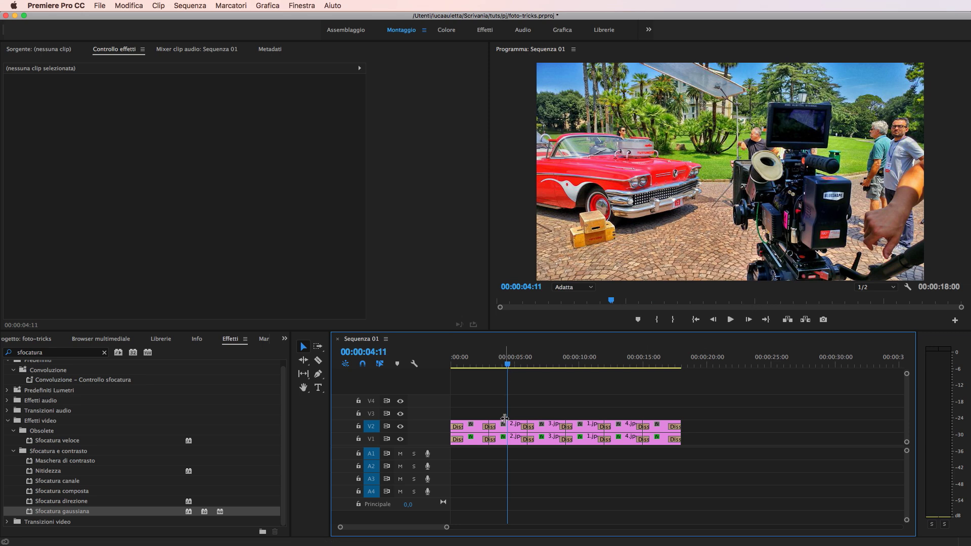
- Briefly hide V2 to check the blurred background, then scale the 2.jpg photo to 89%
left_click(400, 427)
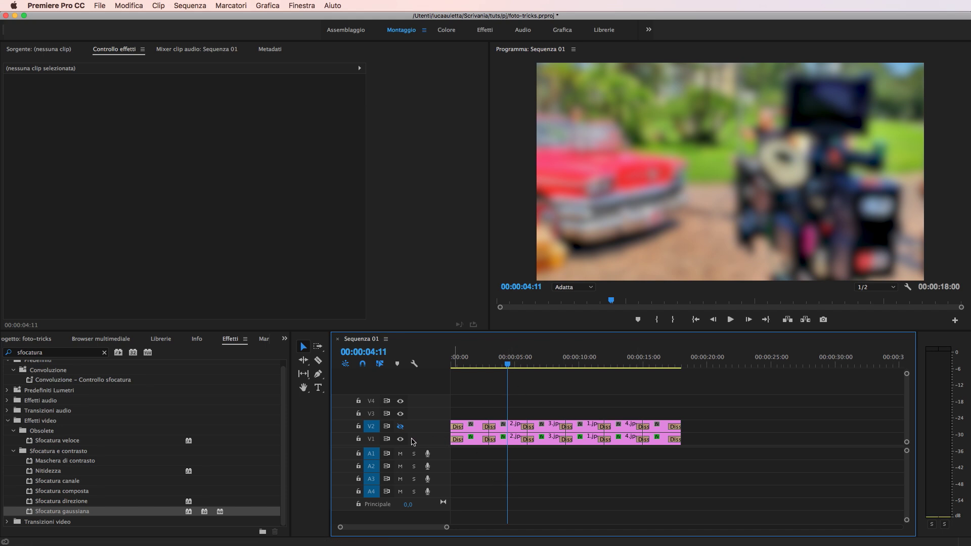
left_click(400, 427)
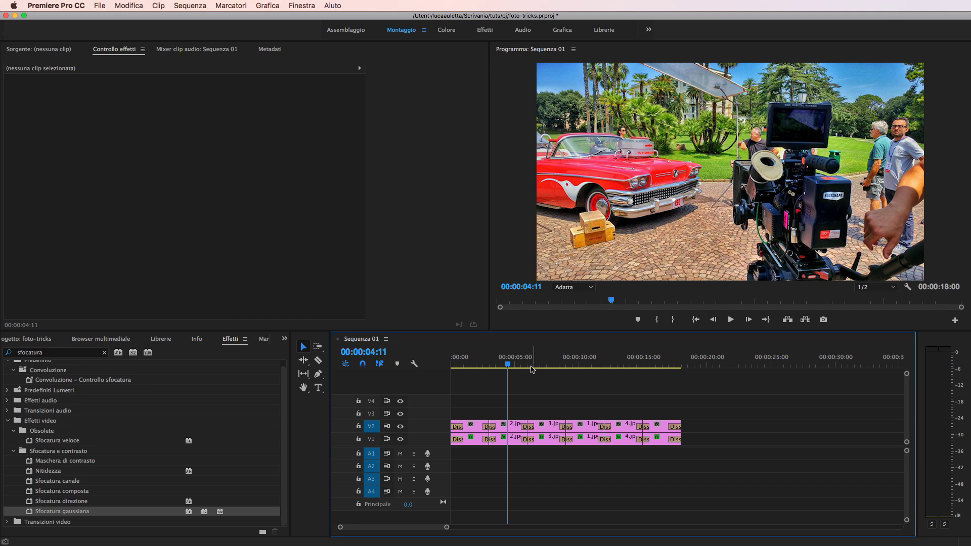
left_click_drag(507, 363, 499, 363)
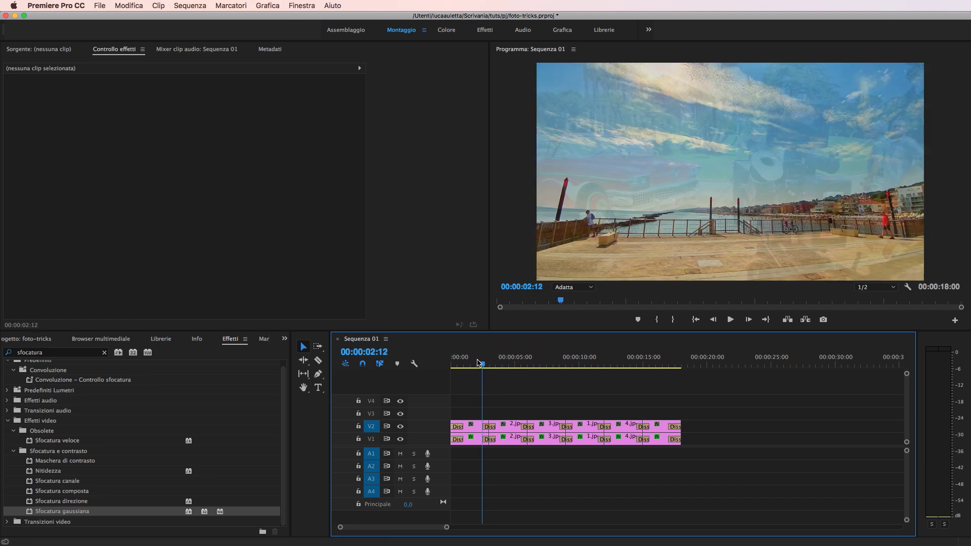
left_click(505, 430)
left_click_drag(190, 114, 185, 113)
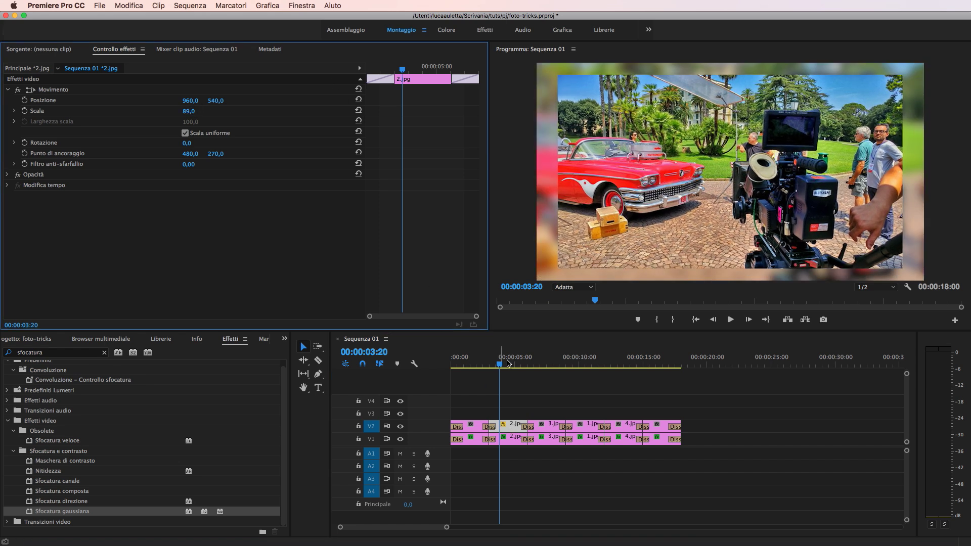
- Scale the 6.jpg photo on V2 to 94% and play the sequence to review
left_click(468, 360)
left_click(478, 427)
left_click(195, 111)
left_click_drag(190, 111, 187, 111)
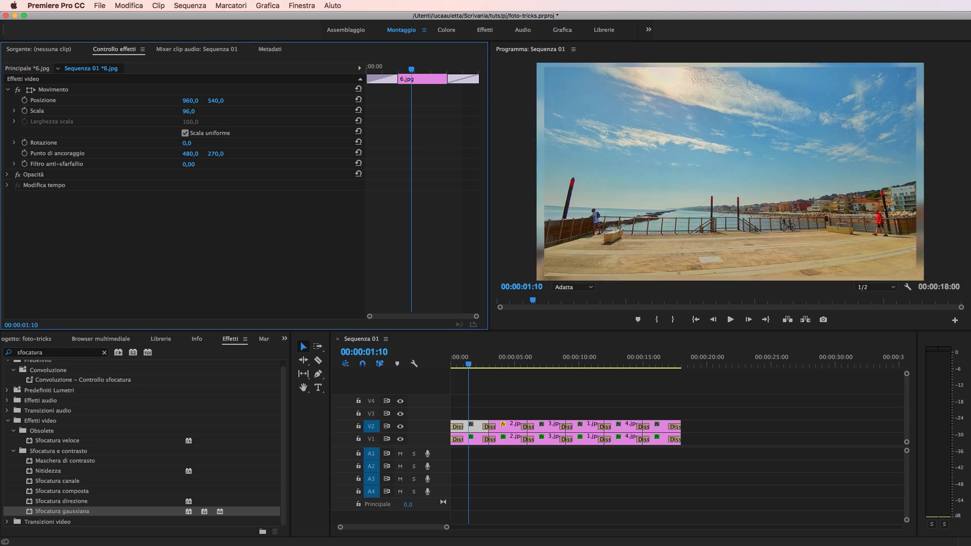
key("space")
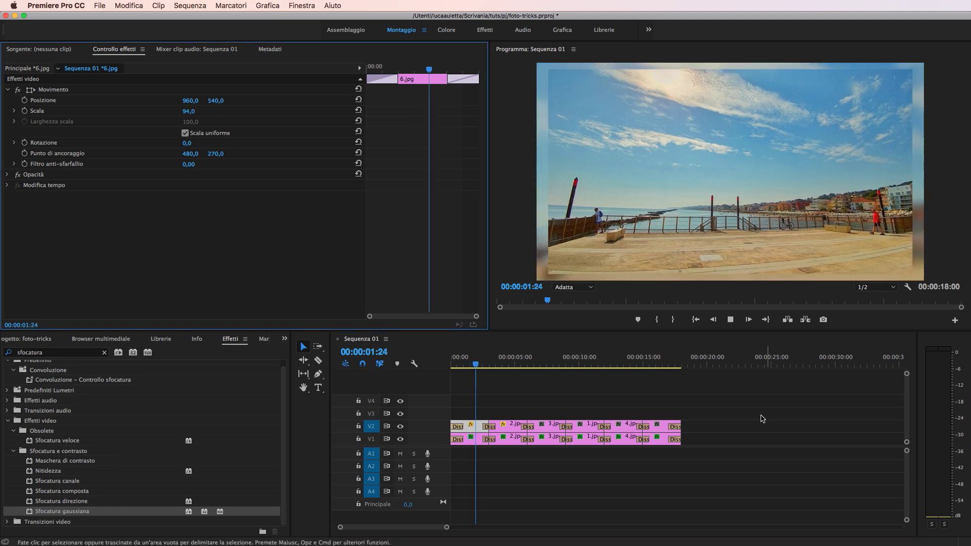